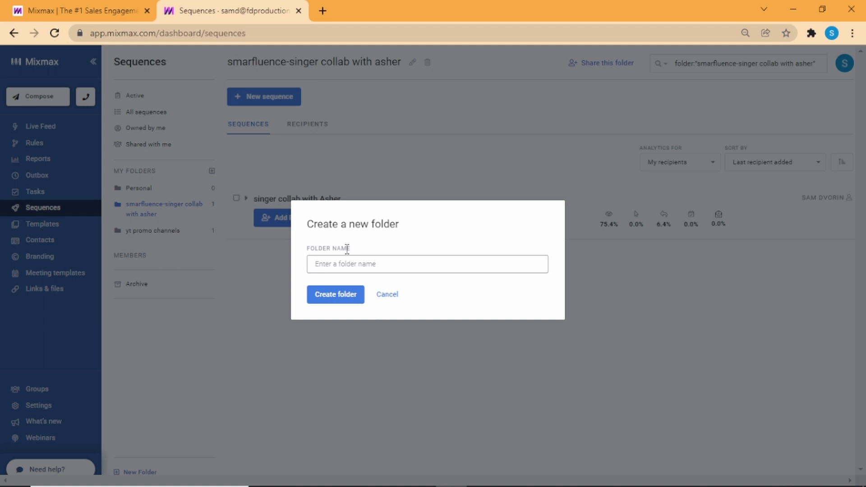
# - Create a new sequence folder named "smartfluencer-artist collab2 w/ asher"
pyautogui.write('smartfluencer-artist collab2 w/ asher')
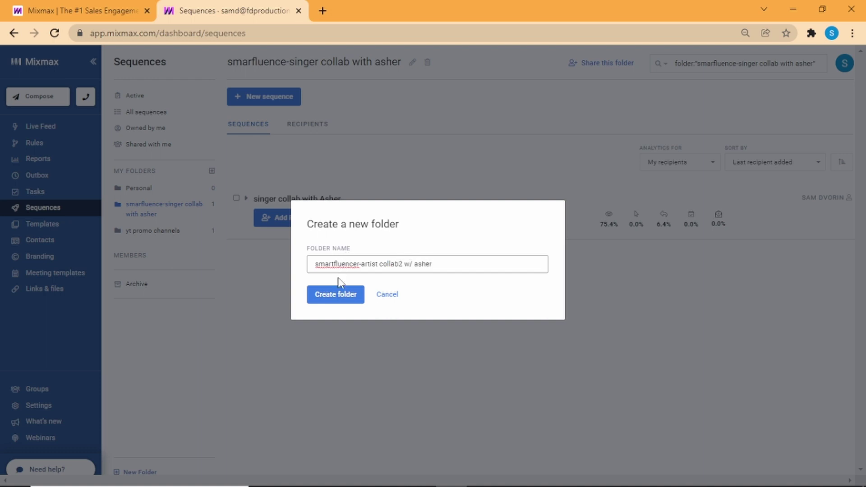
pyautogui.click(343, 298)
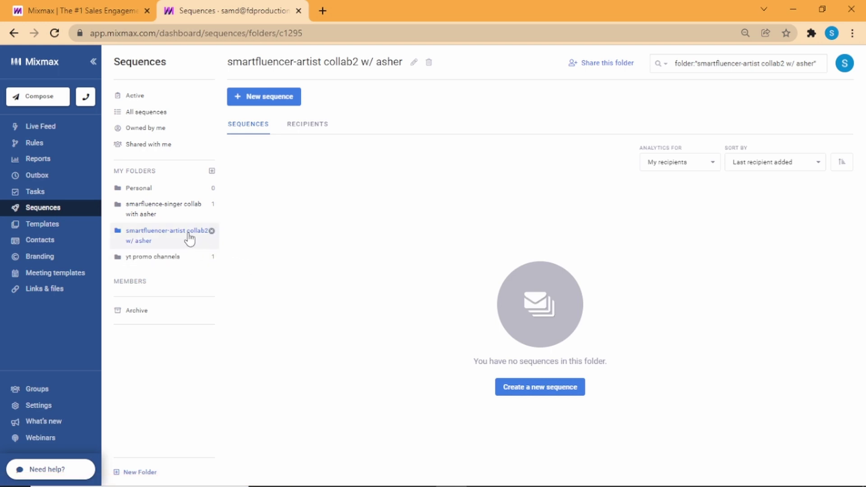
# - Create a new sequence named "smartfluence-singer collab2 w/ asher" in the folder "smarfluence-singer collab with asher"
pyautogui.click(155, 210)
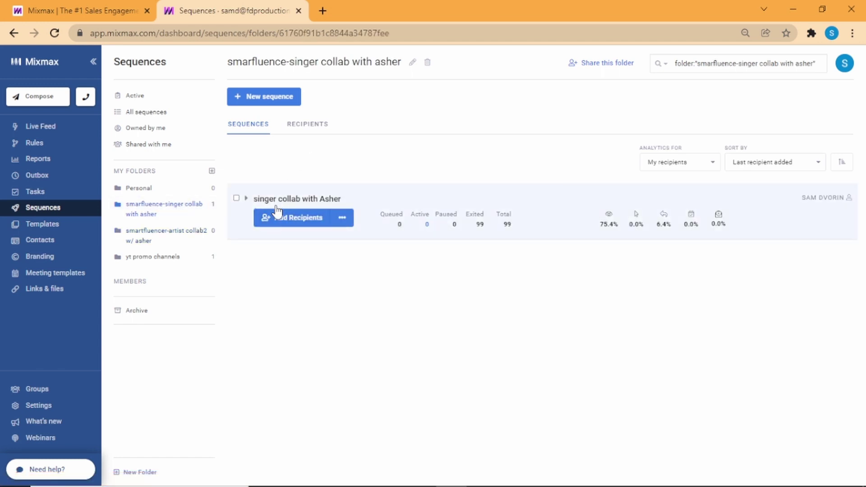
pyautogui.click(269, 100)
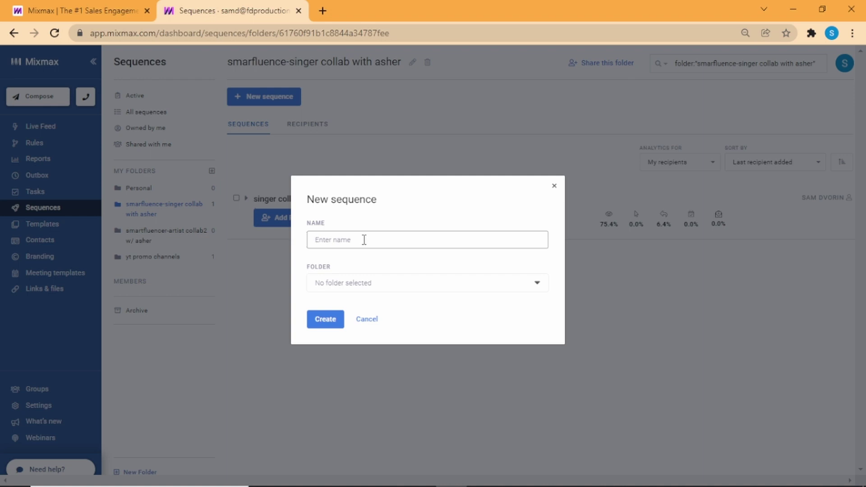
pyautogui.write('smartfluence-singer collab')
pyautogui.press('BackSpace')
pyautogui.write('2 w/ asher')
pyautogui.click(375, 283)
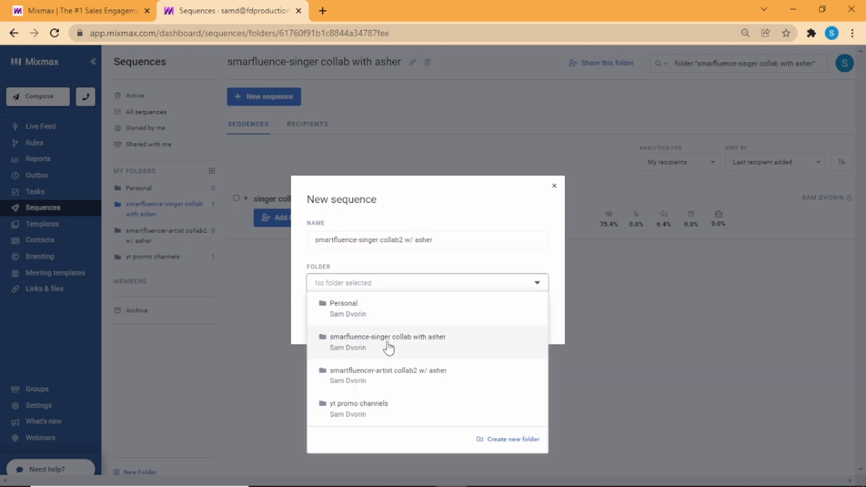
pyautogui.click(389, 346)
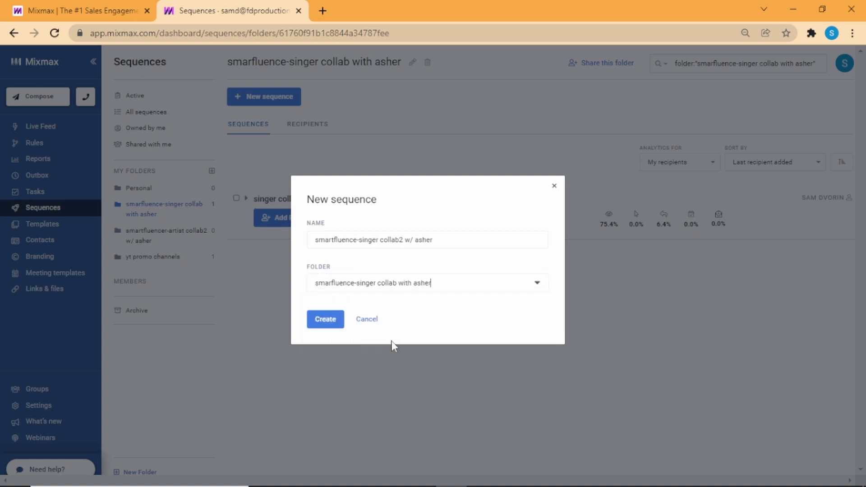
pyautogui.click(332, 323)
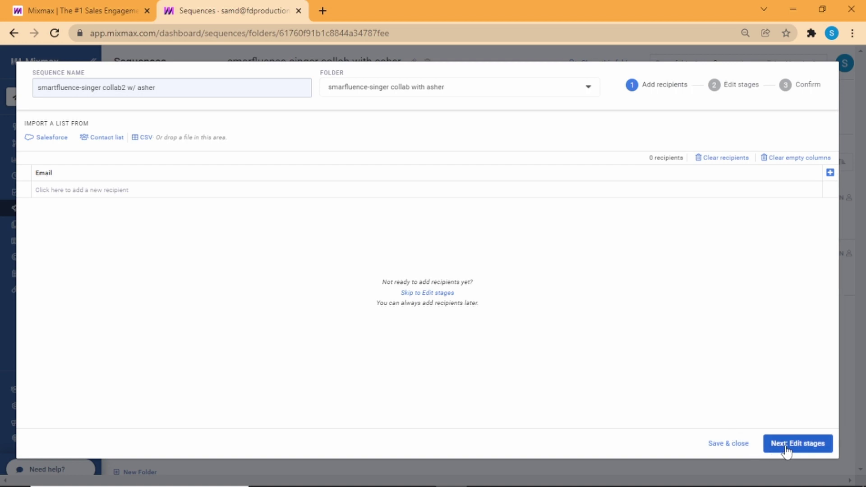
# - Search Dropbox for "smartfluence" CSV recipient lists to import, and close the file picker without choosing one
pyautogui.click(142, 138)
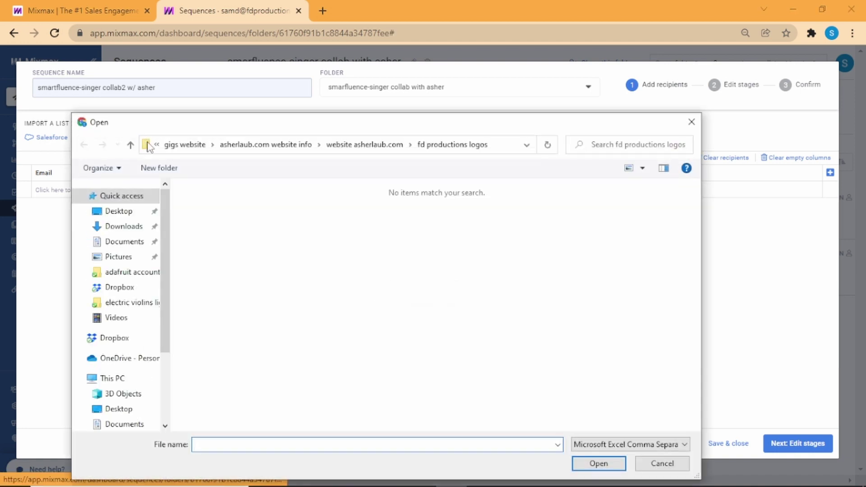
pyautogui.click(113, 338)
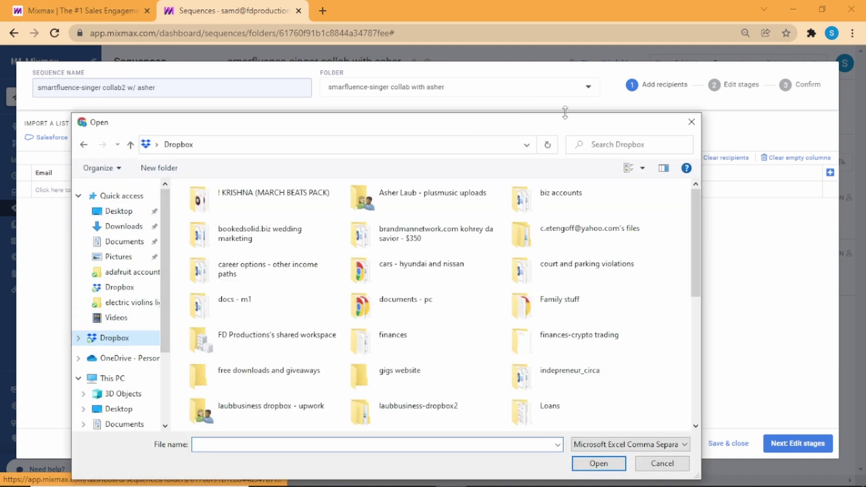
pyautogui.click(602, 151)
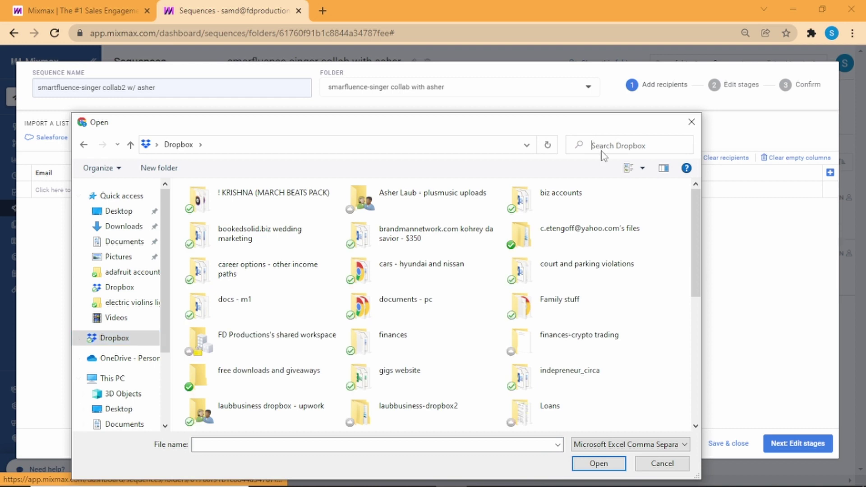
pyautogui.write('smartfluence')
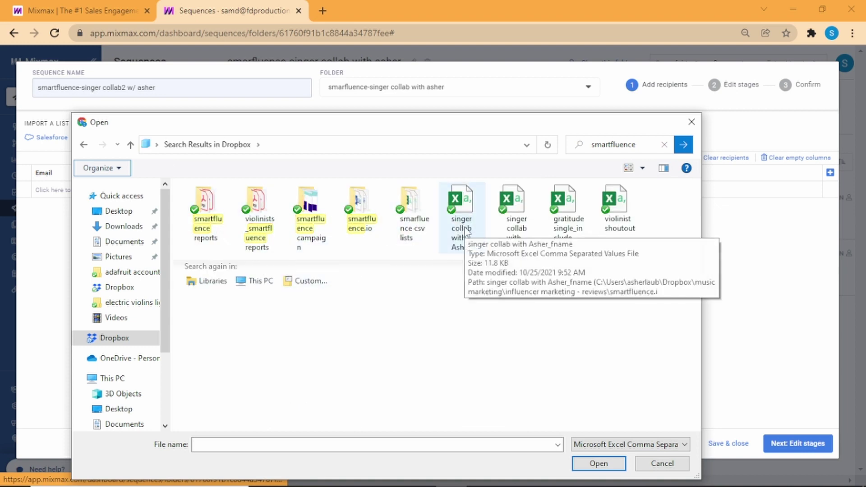
pyautogui.click(692, 122)
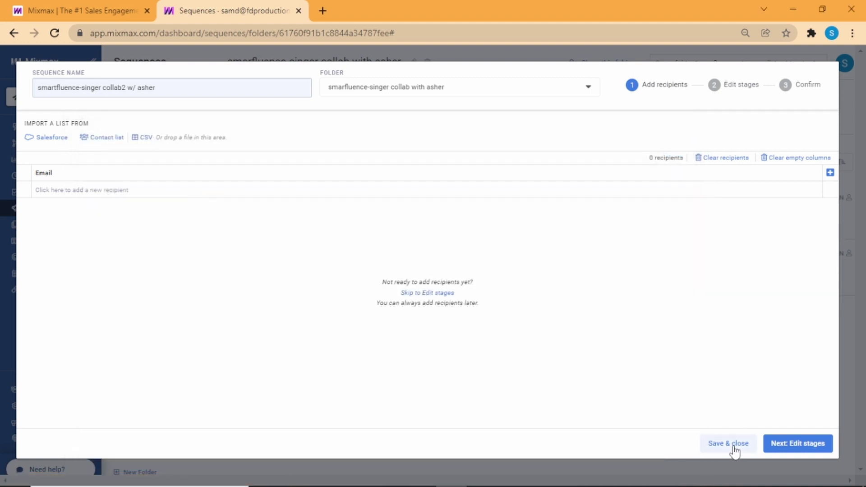
# - Proceed to the sequence's stages, check the available Stage 1 actions, and save the sequence with its automatic email left blank
pyautogui.click(781, 447)
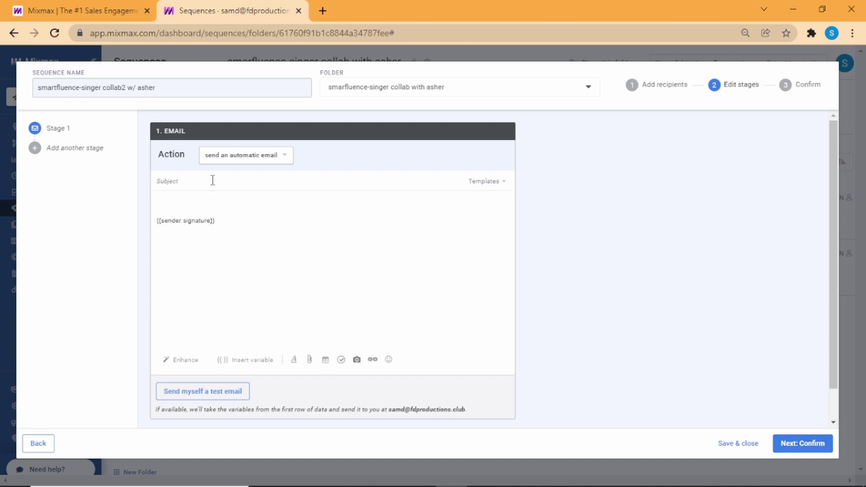
pyautogui.click(273, 155)
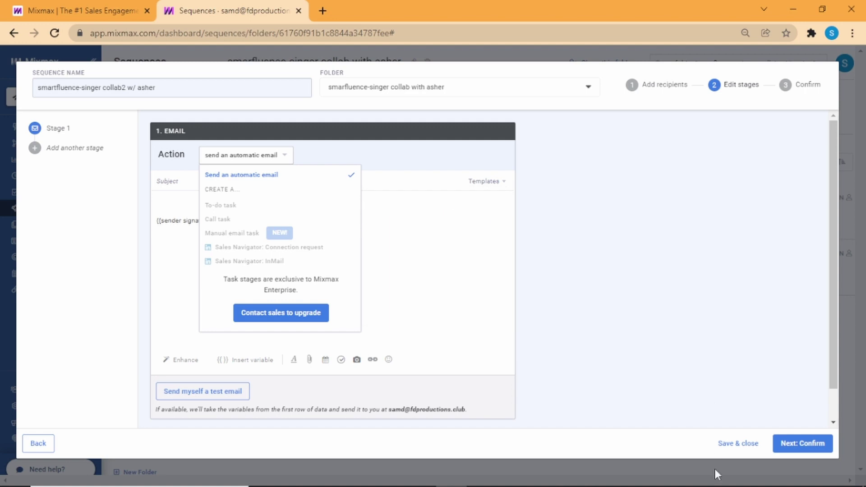
pyautogui.click(738, 443)
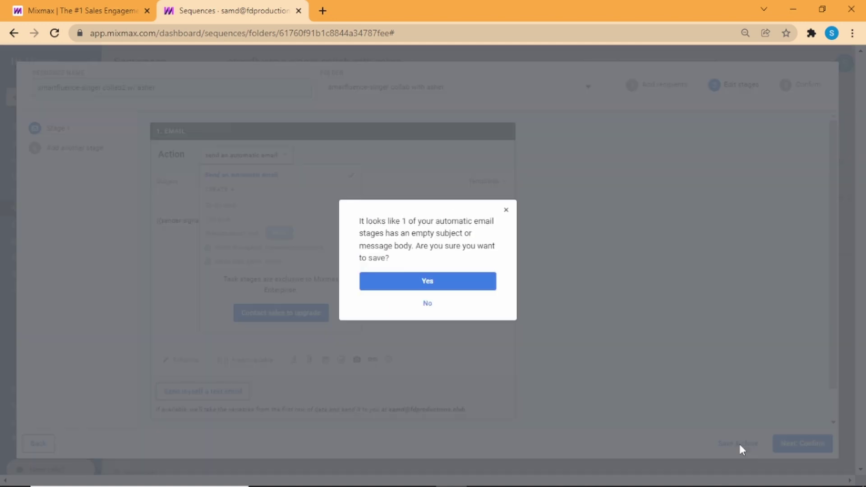
pyautogui.click(439, 283)
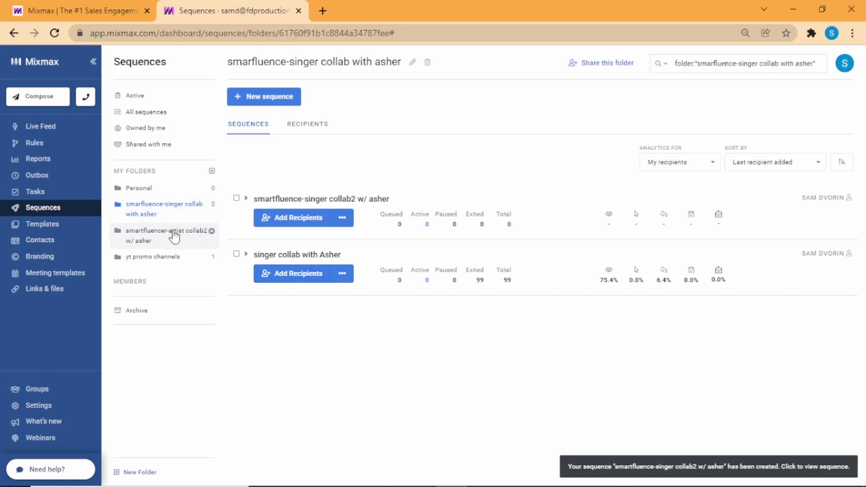
# - Delete the folder "smartfluencer-artist collab2 w/ asher"
pyautogui.click(212, 231)
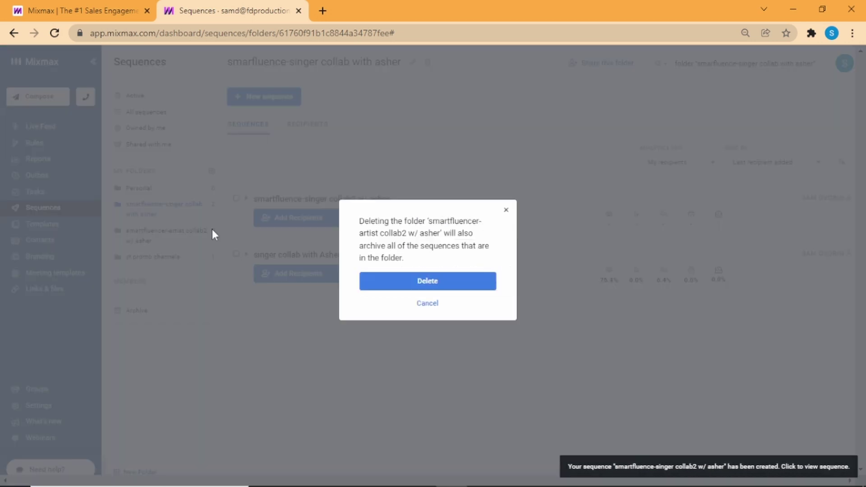
pyautogui.click(418, 287)
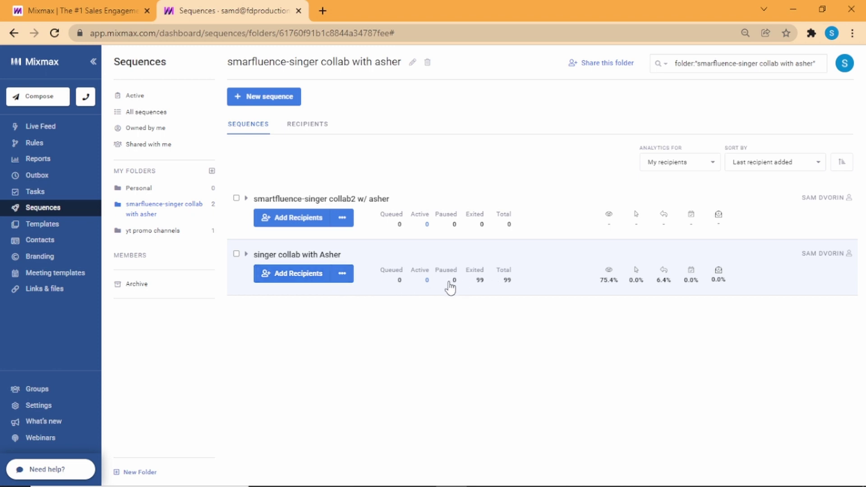
# - Check the options for the "singer collab with Asher" sequence and open its stages
pyautogui.click(343, 273)
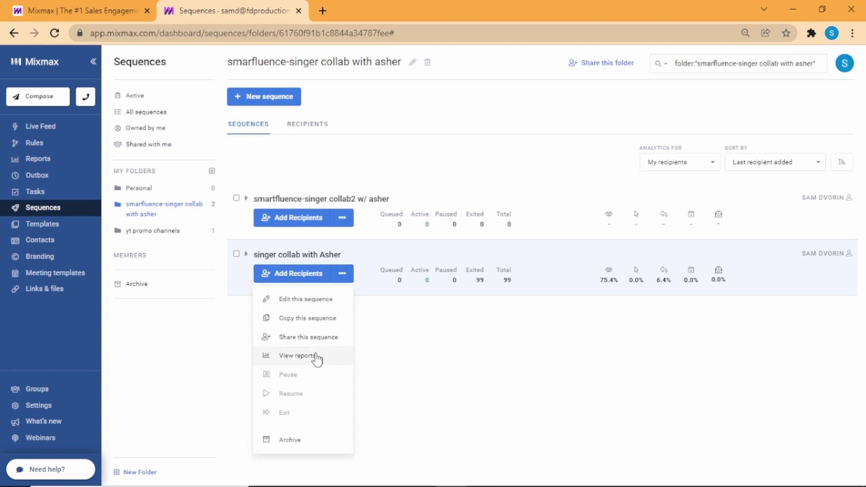
pyautogui.click(398, 328)
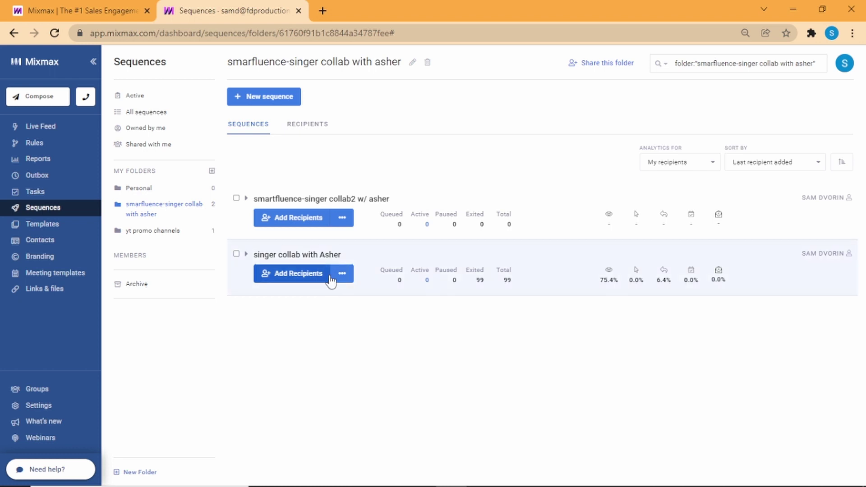
pyautogui.click(323, 257)
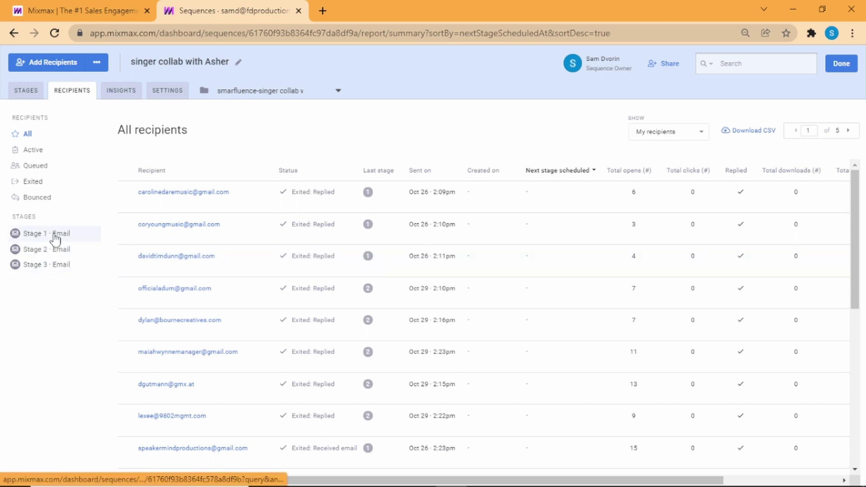
pyautogui.click(25, 94)
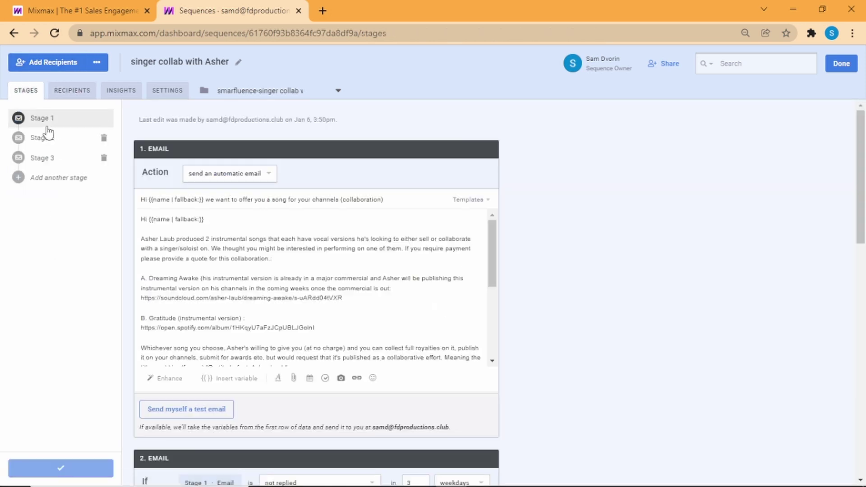
# - Look over the three email stages of the sequence and return to the first one
pyautogui.click(47, 126)
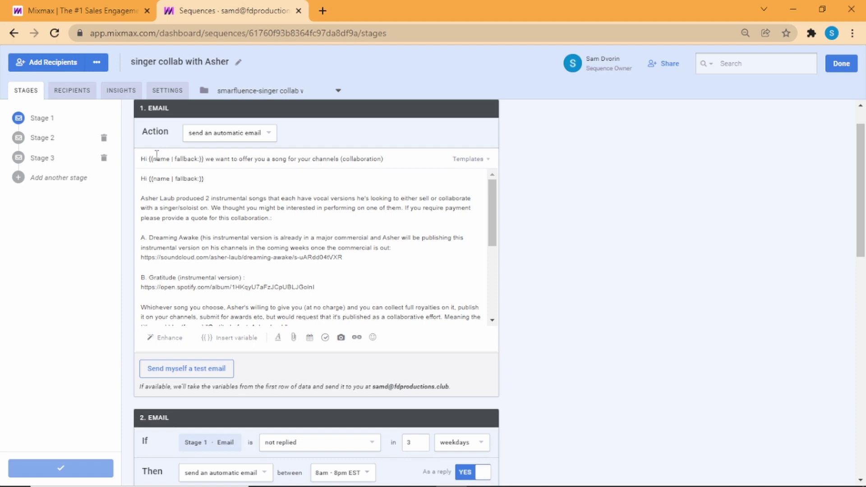
pyautogui.click(60, 138)
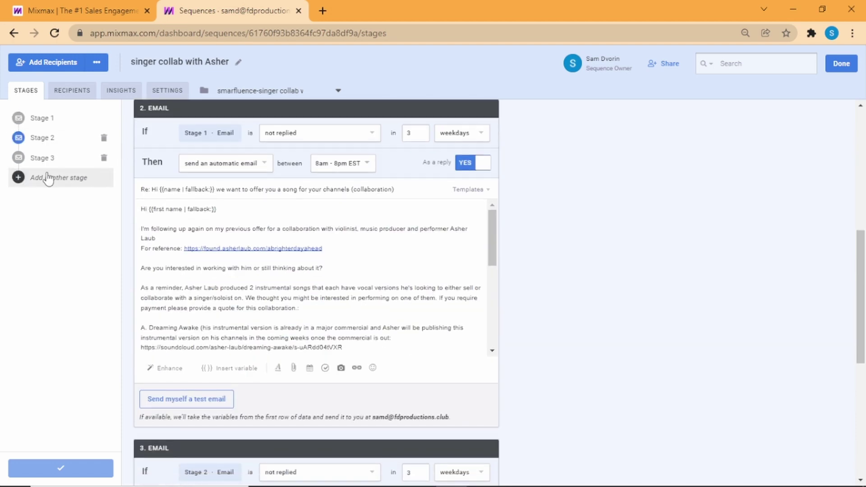
pyautogui.click(54, 158)
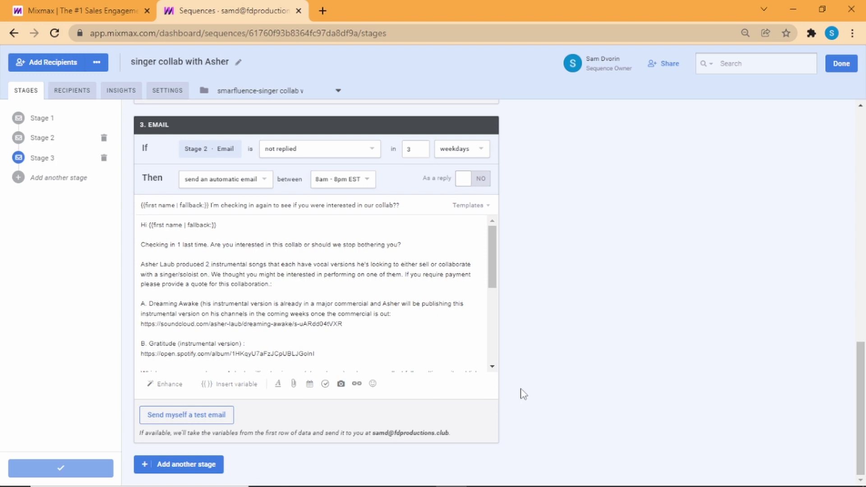
pyautogui.scroll(5, 551, 401)
pyautogui.scroll(6, 551, 401)
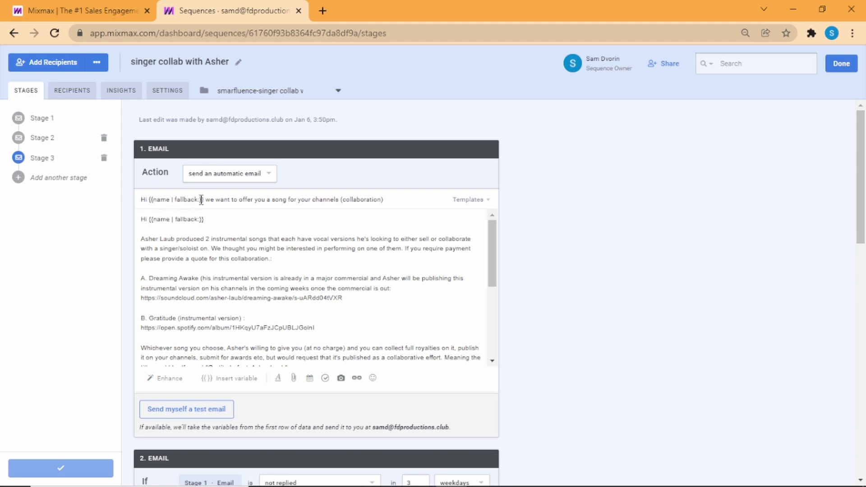
# - Examine the Stage 1 email, from the name variable in its subject through the message body to the sender signature
pyautogui.moveTo(203, 200); pyautogui.dragTo(148, 200)
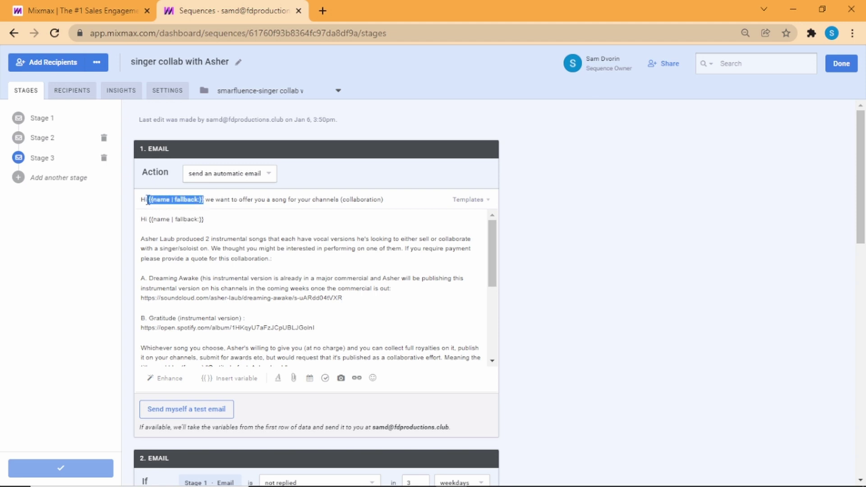
pyautogui.click(224, 216)
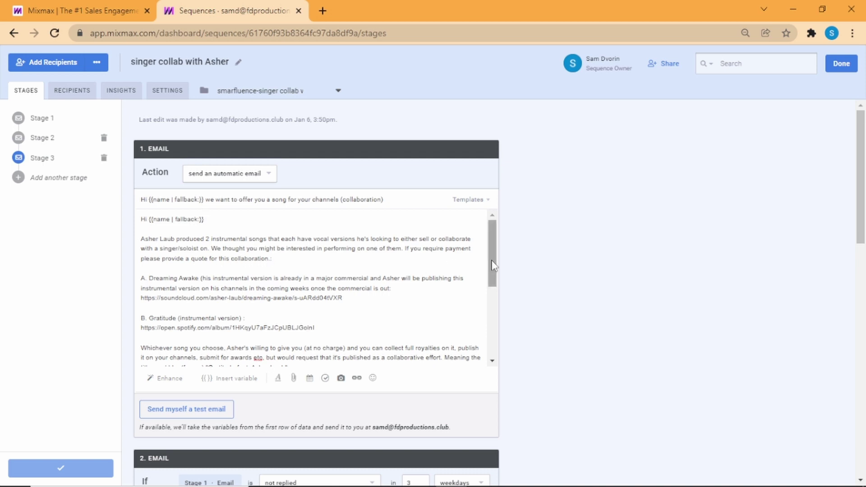
pyautogui.scroll(-1, 492, 266)
pyautogui.scroll(-3, 490, 268)
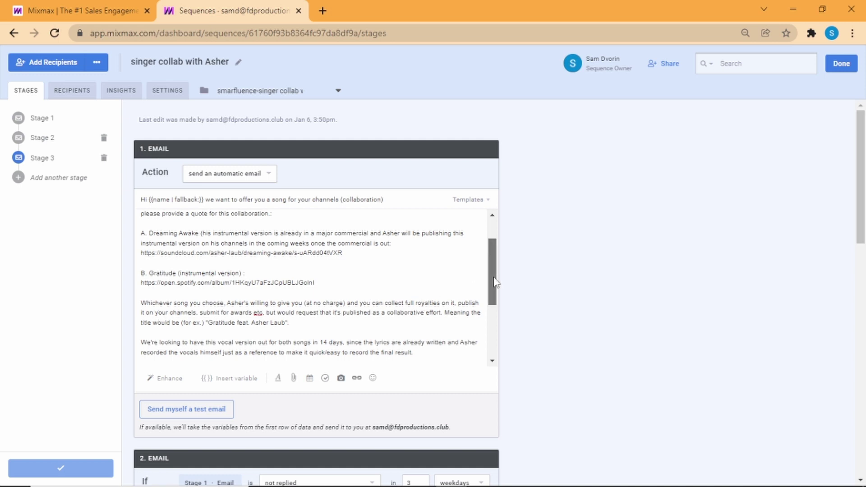
pyautogui.moveTo(495, 282); pyautogui.dragTo(495, 298)
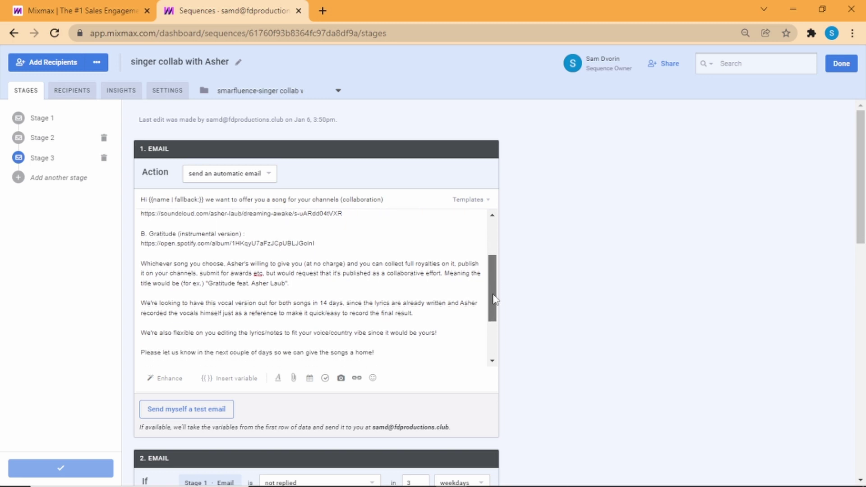
pyautogui.scroll(-2, 495, 298)
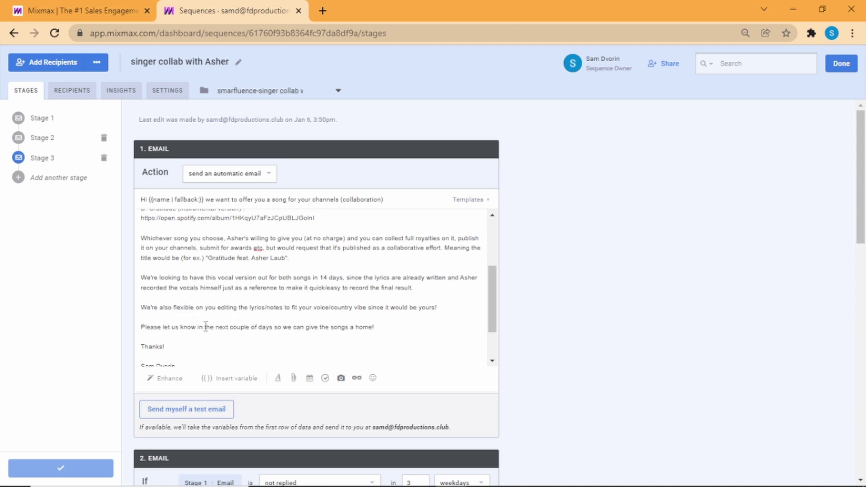
pyautogui.scroll(-2, 309, 326)
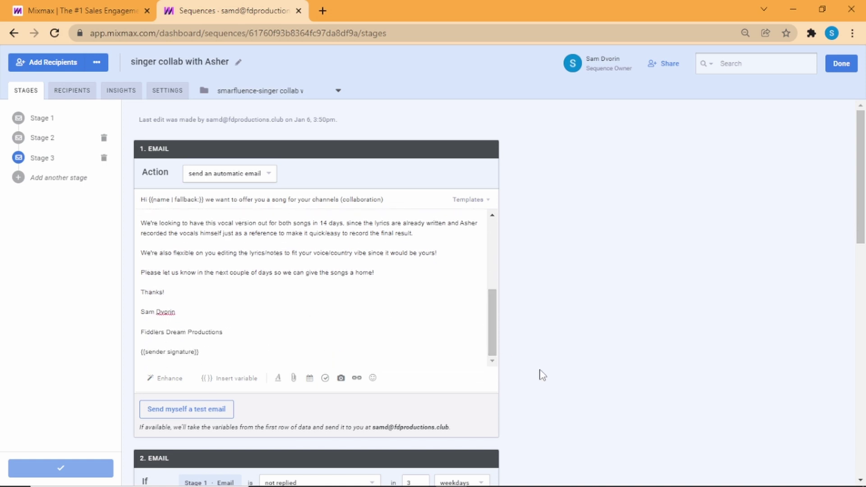
# - Examine the Stage 2 email's follow-up condition, delay, sending window and reply setting, comparing it with the end of the Stage 1 email
pyautogui.scroll(-4, 541, 375)
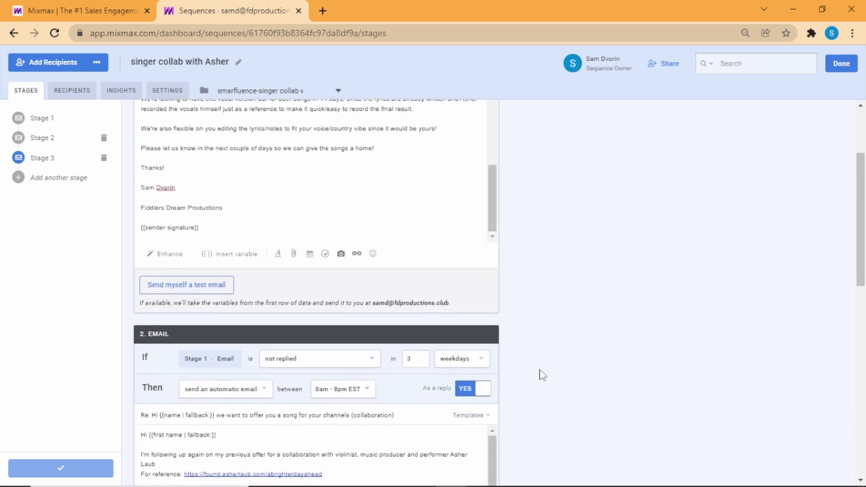
pyautogui.scroll(3, 542, 375)
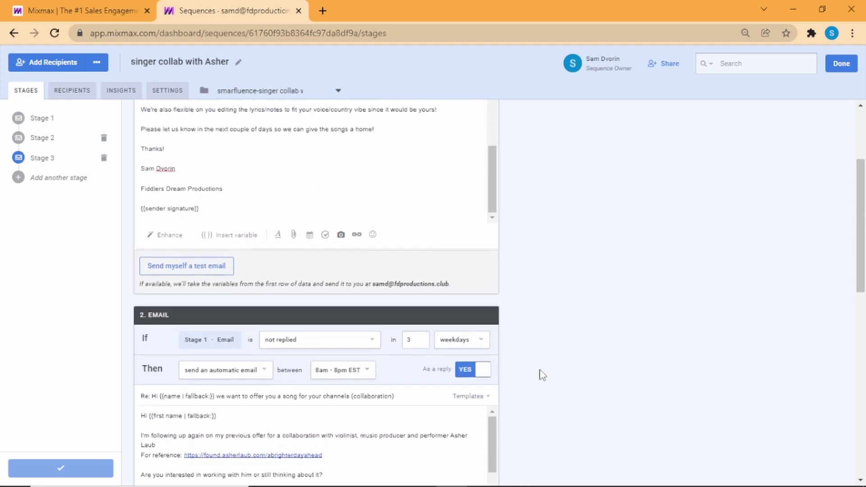
pyautogui.scroll(-4, 542, 375)
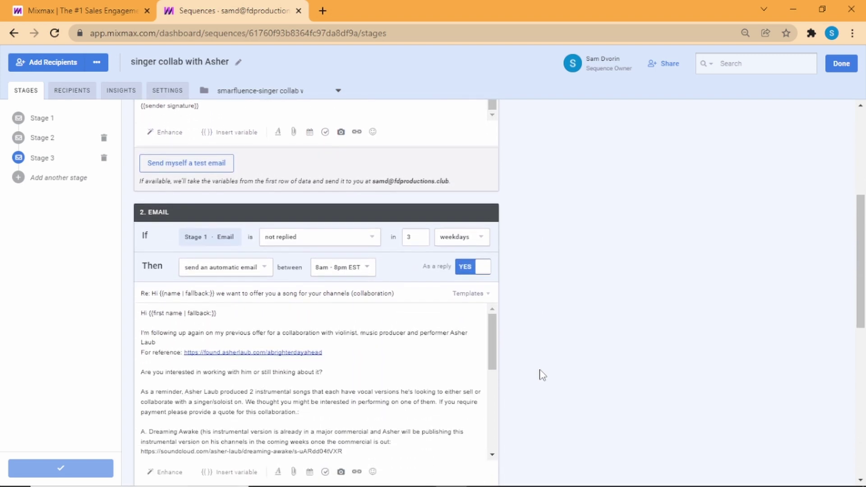
pyautogui.scroll(-1, 542, 375)
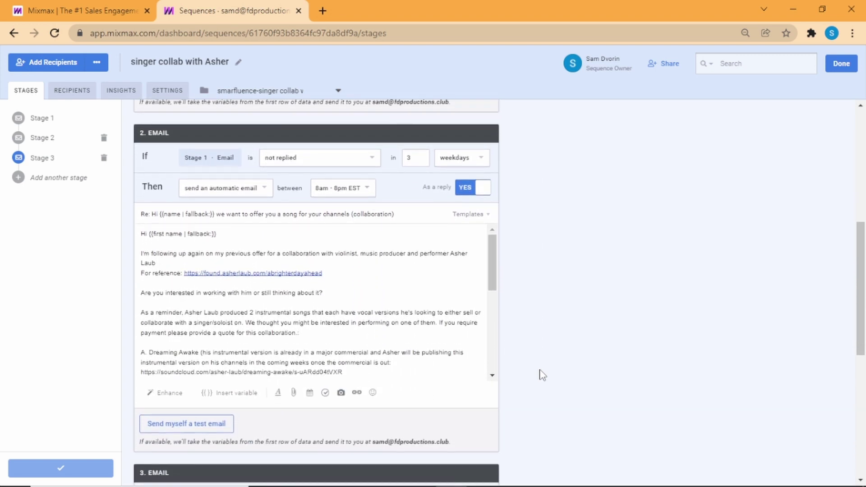
pyautogui.rightClick(540, 369)
pyautogui.click(526, 377)
pyautogui.moveTo(492, 284); pyautogui.dragTo(492, 280)
pyautogui.scroll(4, 531, 277)
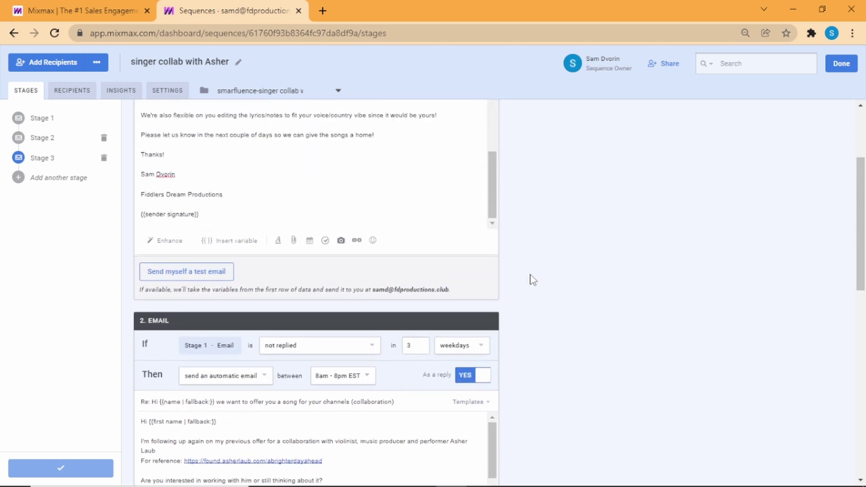
pyautogui.scroll(-4, 533, 280)
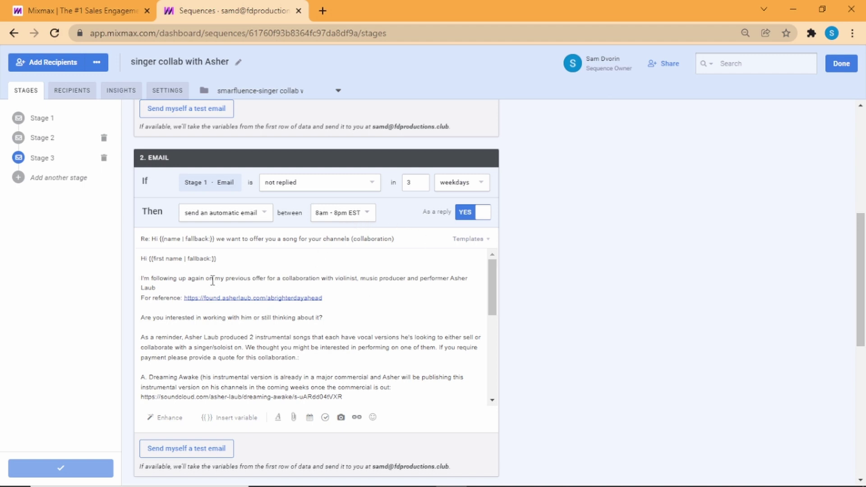
# - Read the Stage 2 follow-up message from its first name variable through the song links to the sender signature
pyautogui.moveTo(144, 260); pyautogui.dragTo(170, 261)
pyautogui.click(145, 278)
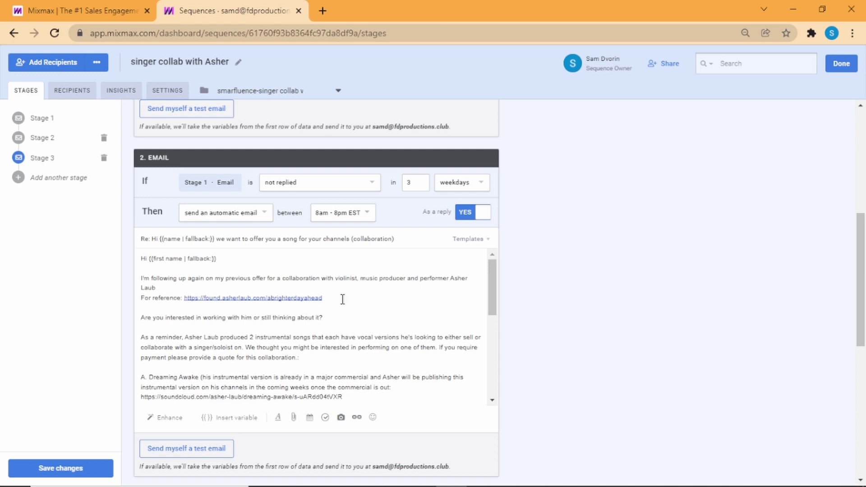
pyautogui.moveTo(495, 298); pyautogui.dragTo(496, 322)
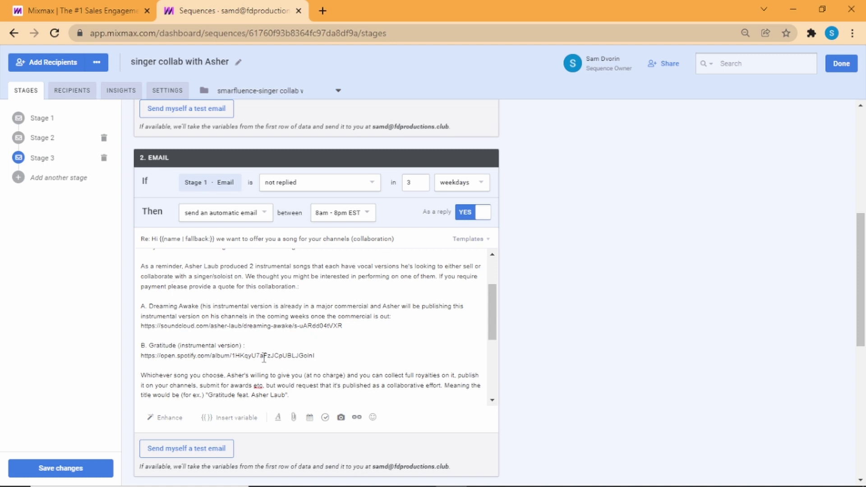
pyautogui.moveTo(490, 316); pyautogui.dragTo(490, 373)
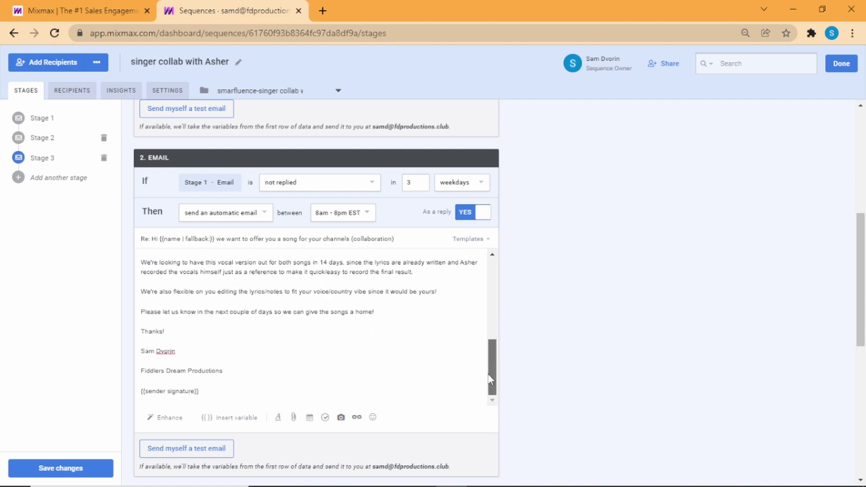
# - Examine the Stage 3 email, from its follow-up condition and subject through the message body to the sender signature
pyautogui.scroll(-7, 556, 364)
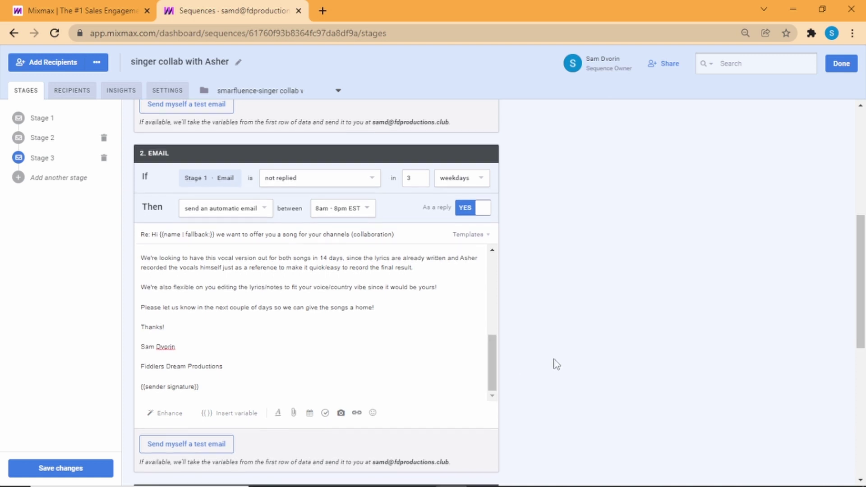
pyautogui.scroll(-1, 556, 364)
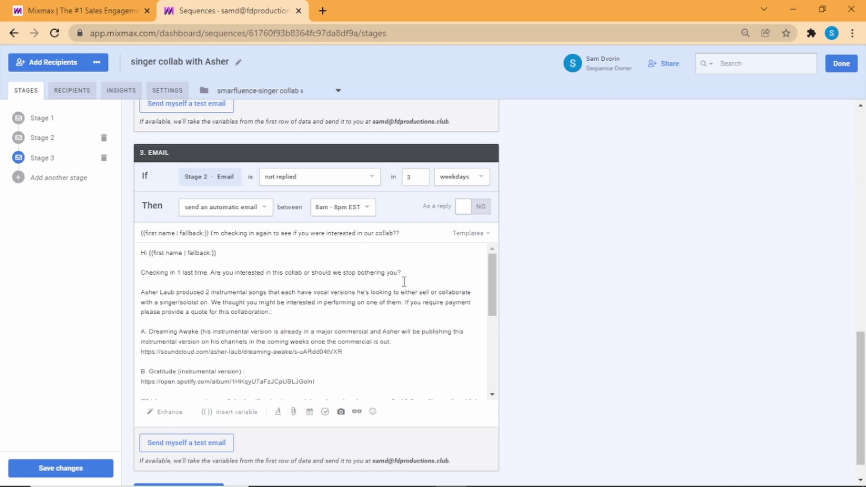
pyautogui.moveTo(494, 295); pyautogui.dragTo(495, 301)
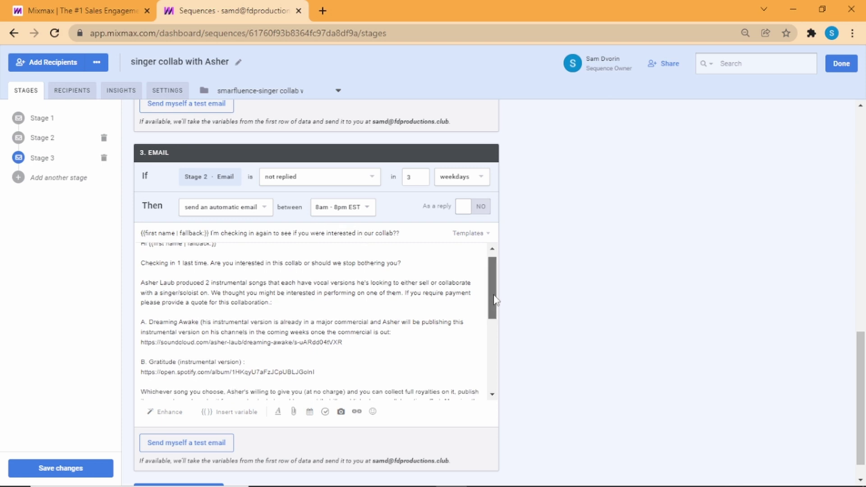
pyautogui.scroll(1, 495, 300)
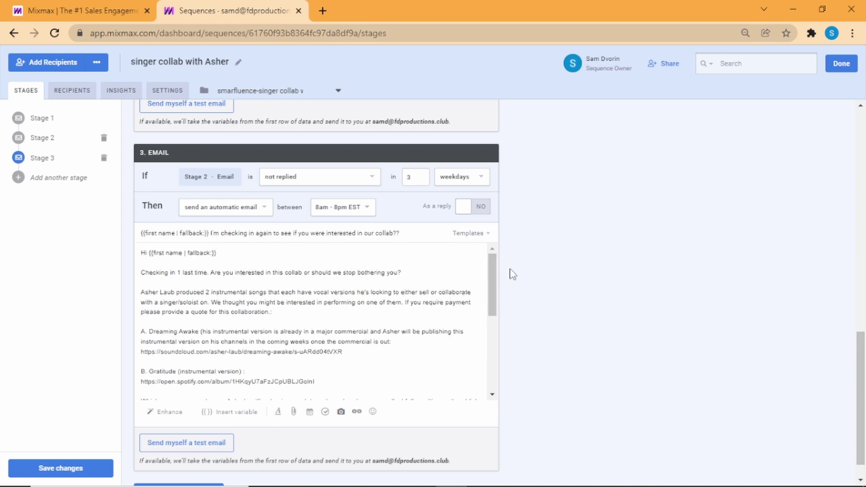
pyautogui.moveTo(495, 281); pyautogui.dragTo(493, 354)
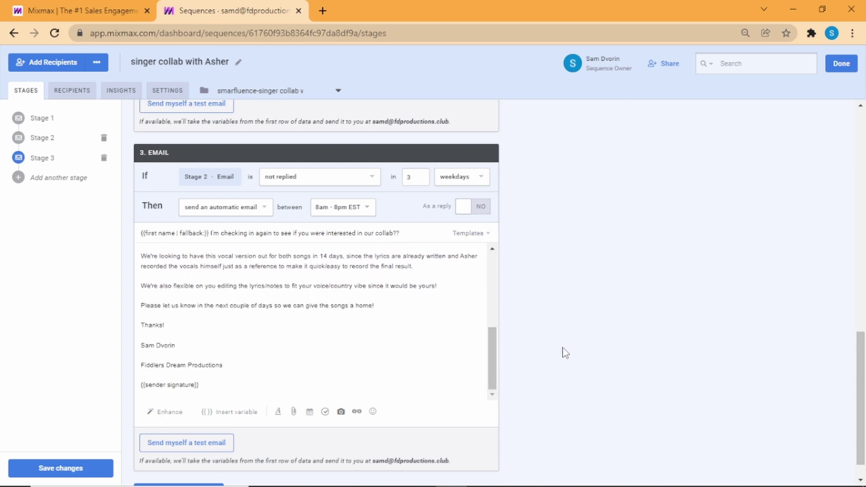
pyautogui.scroll(-1, 565, 353)
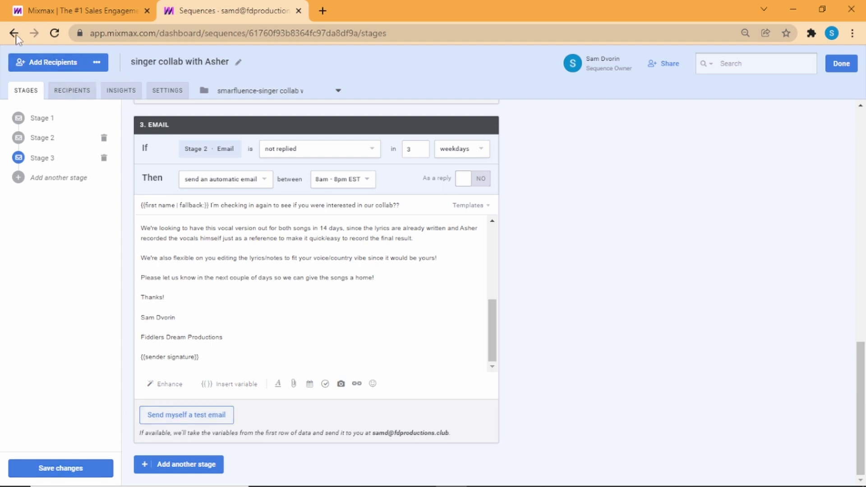
# - Check the sequence's recipient entry form without adding anyone, and save and close the sequence
pyautogui.click(48, 63)
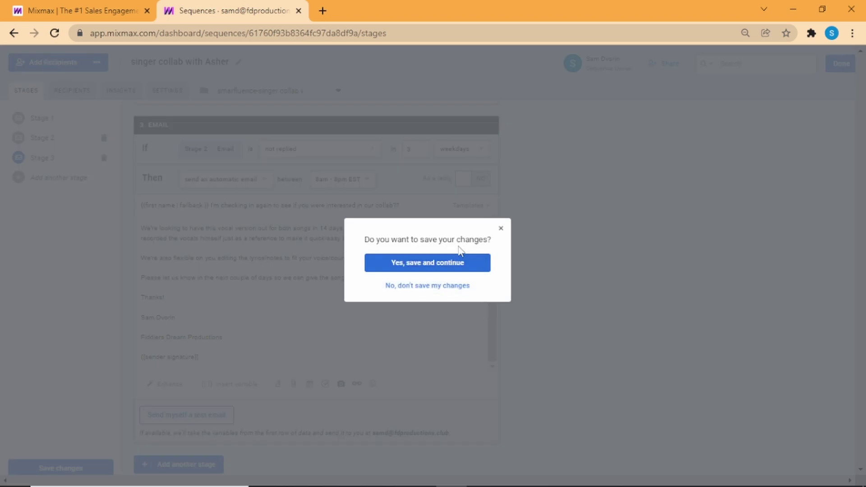
pyautogui.click(500, 229)
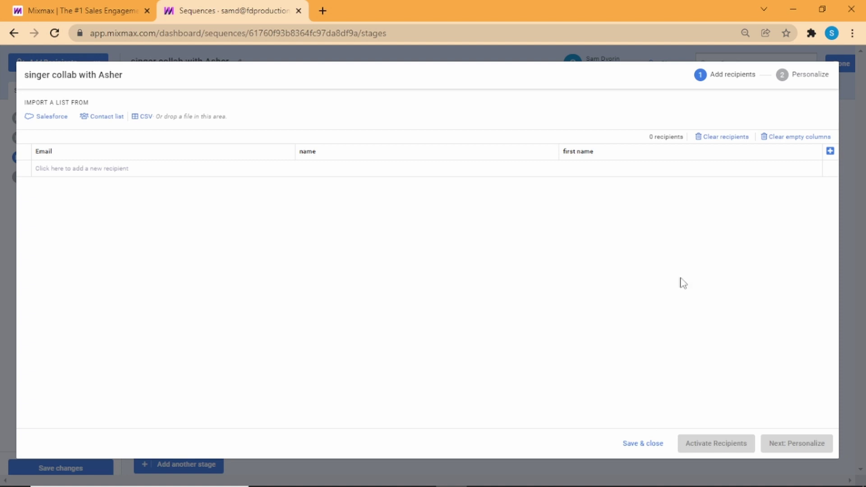
pyautogui.click(642, 445)
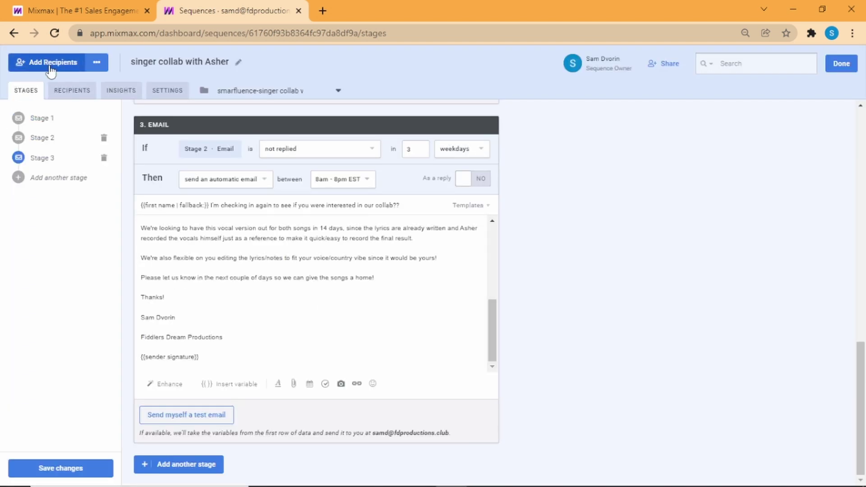
pyautogui.click(59, 471)
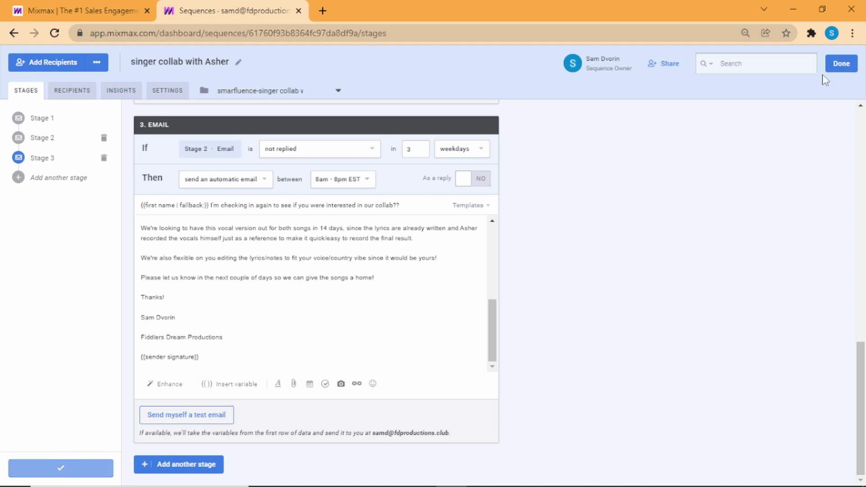
pyautogui.click(847, 62)
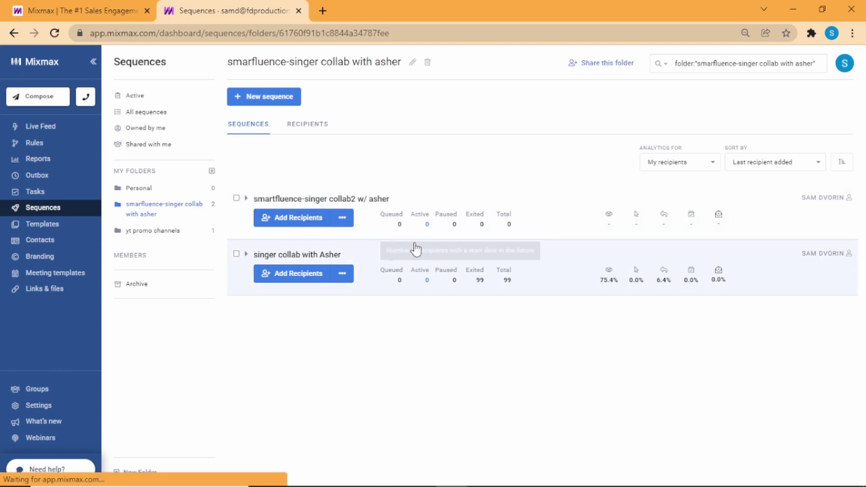
# - Look at the stages of the "smartfluence-singer collab2 w/ asher" sequence and return to the folder's sequence list
pyautogui.click(297, 199)
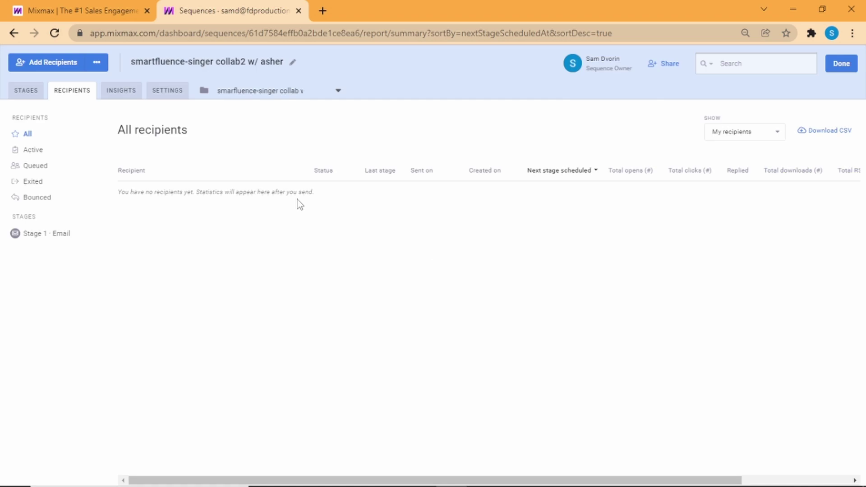
pyautogui.click(20, 92)
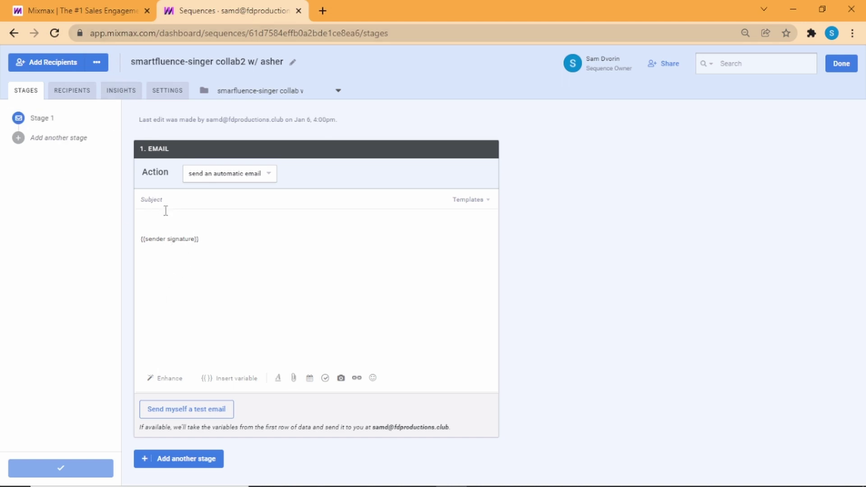
pyautogui.rightClick(169, 291)
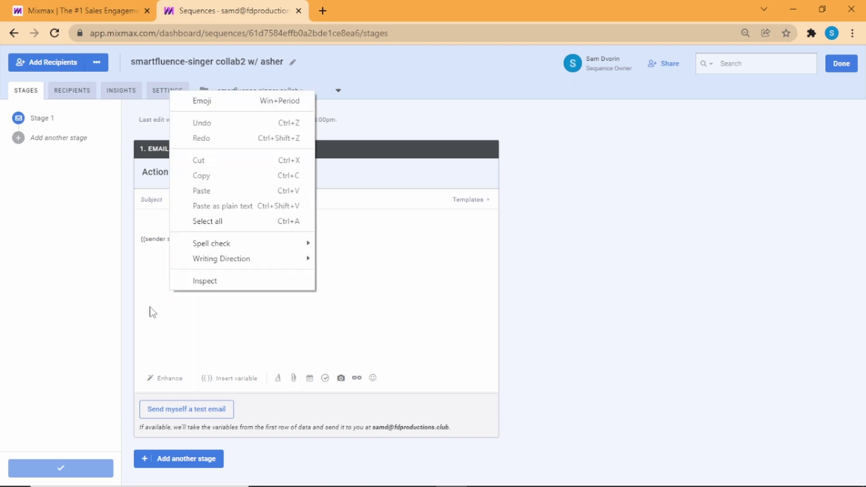
pyautogui.click(147, 310)
pyautogui.hotkey('alt', 'Left')
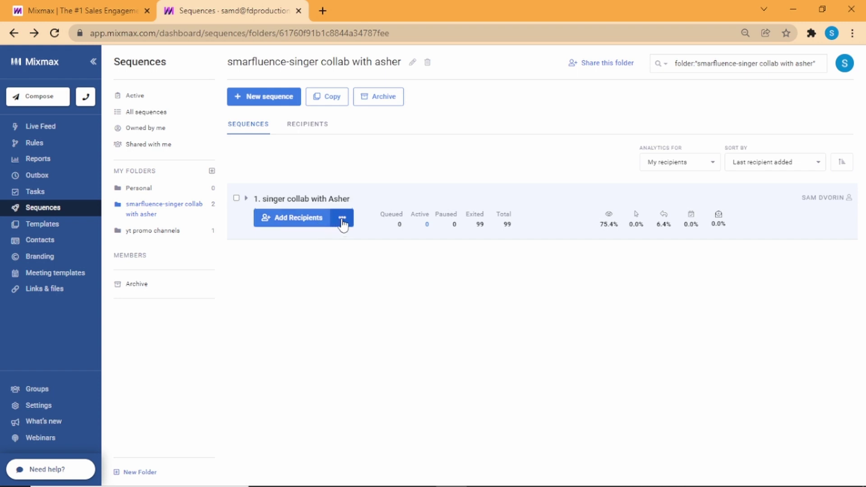
# - Expand the "1. singer collab with Asher" sequence to view its three stages, and check its available options
pyautogui.click(246, 199)
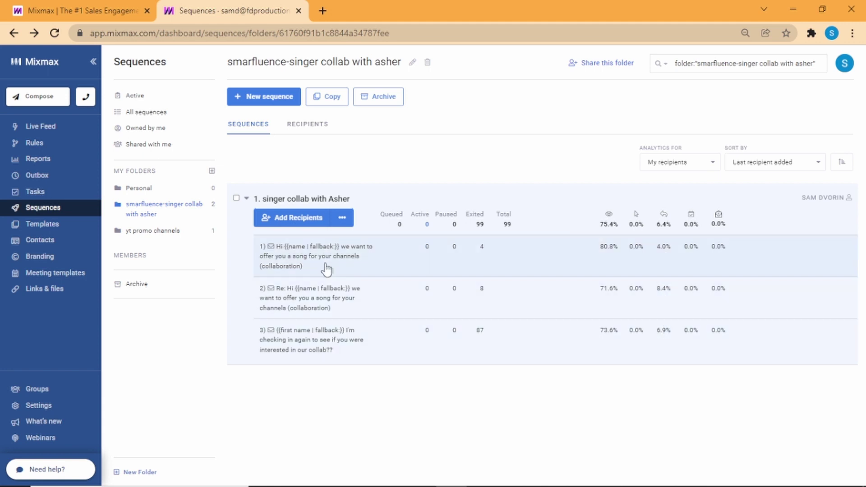
pyautogui.click(343, 219)
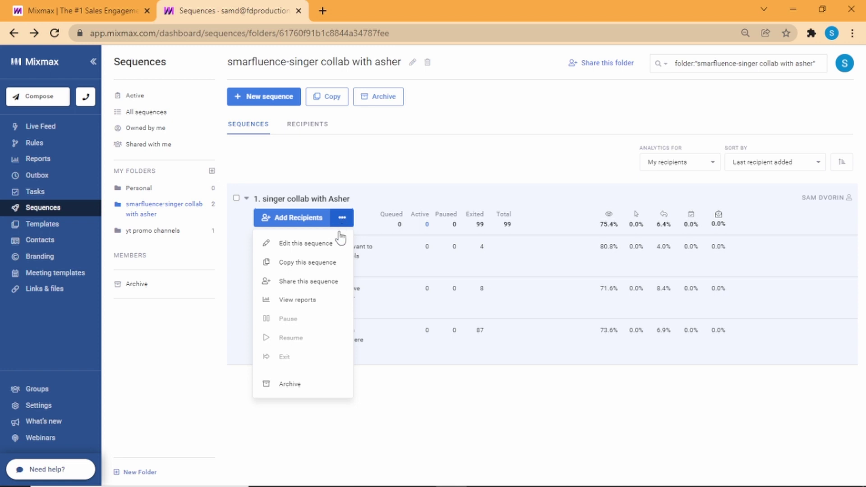
pyautogui.click(400, 176)
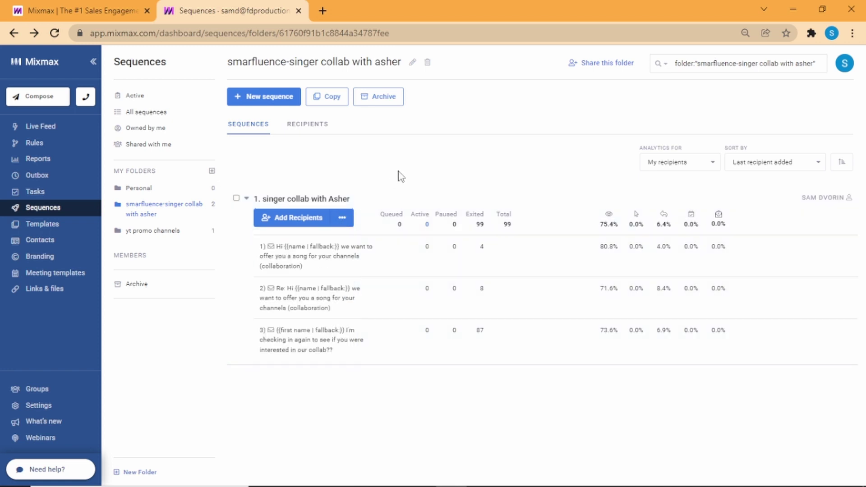
# - Copy the sequence as "2. singer collab with Asher" into the "smarfluence-singer collab with asher" folder
pyautogui.click(342, 224)
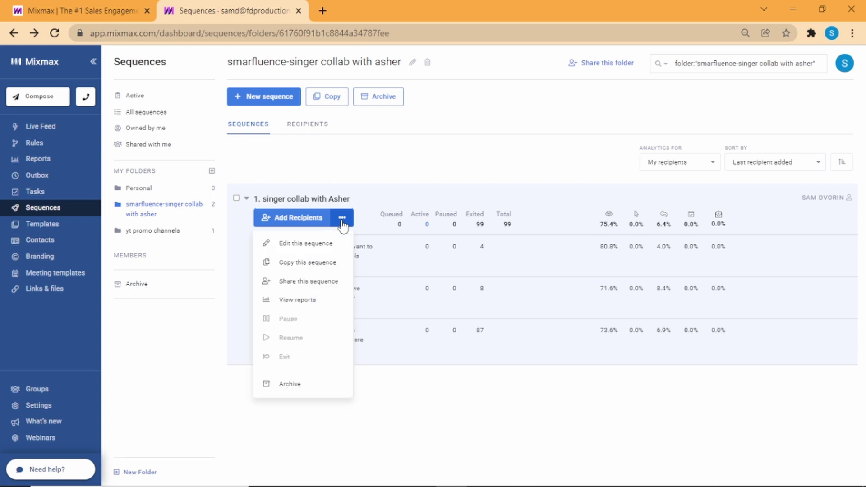
pyautogui.click(326, 270)
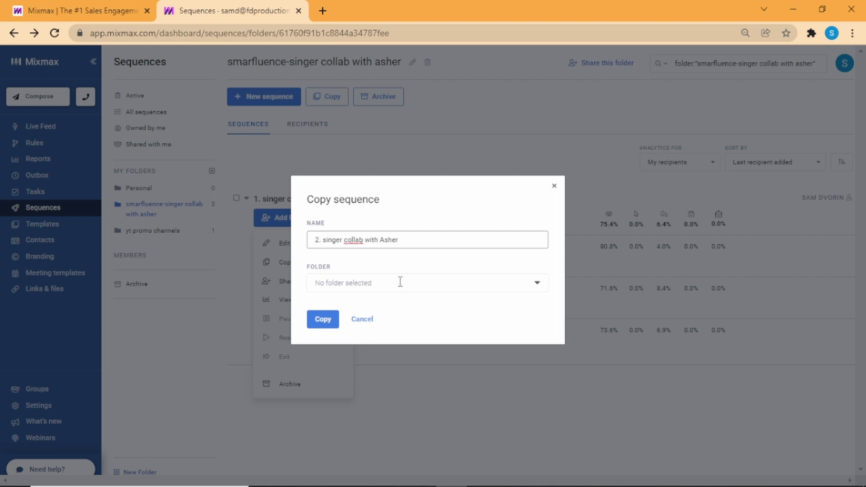
pyautogui.click(400, 281)
pyautogui.click(367, 352)
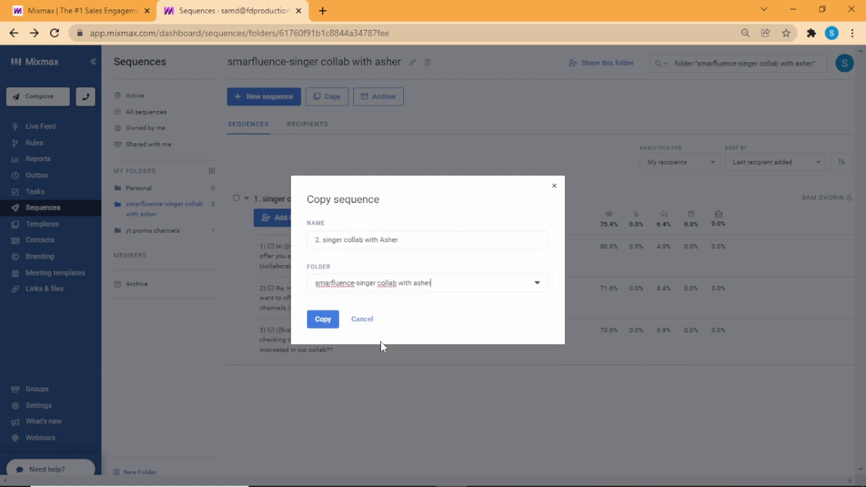
pyautogui.click(326, 320)
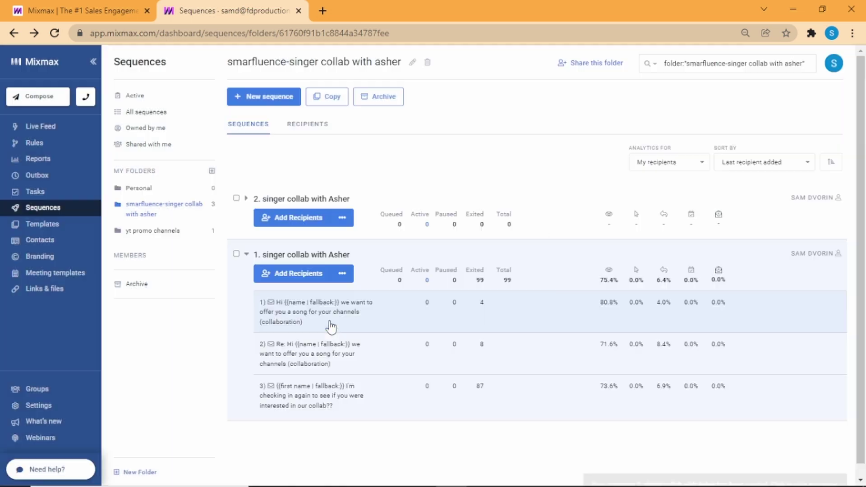
# - Collapse the original sequence, expand "2. singer collab with Asher" and open its recipient entry form
pyautogui.click(246, 255)
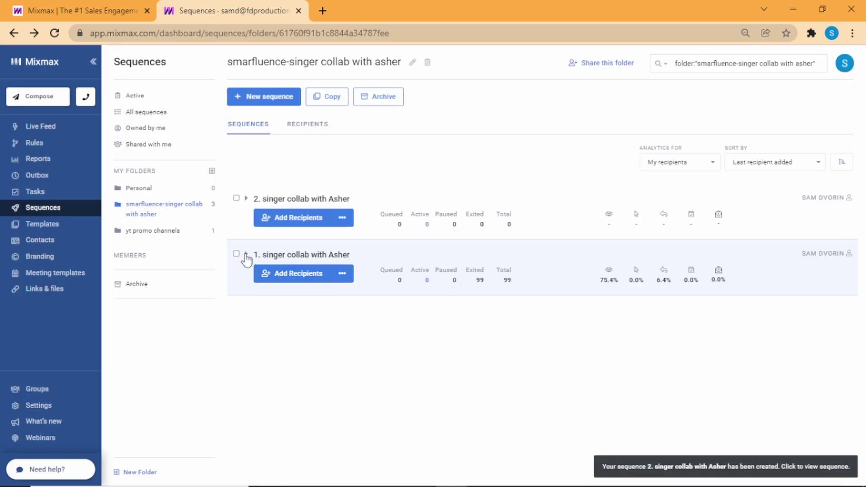
pyautogui.click(246, 199)
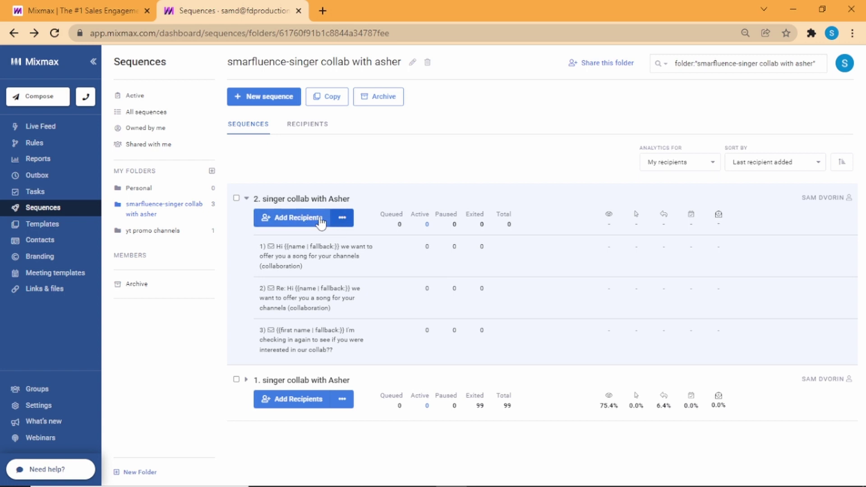
pyautogui.click(305, 219)
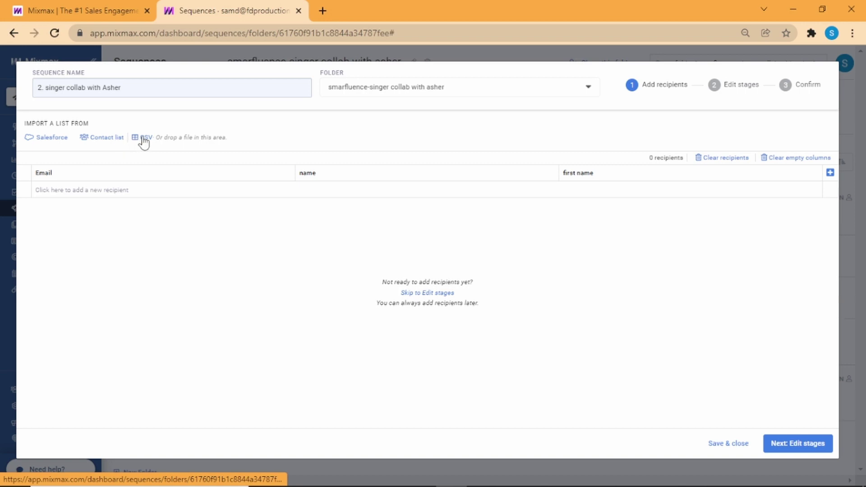
pyautogui.click(144, 140)
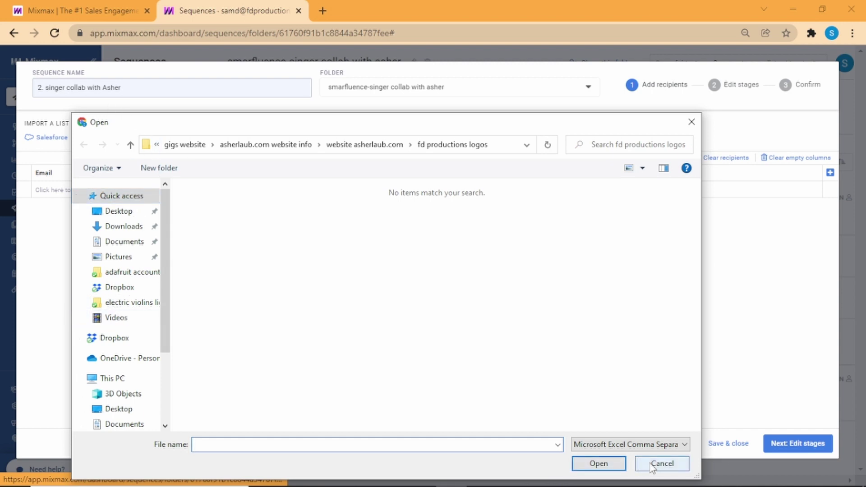
pyautogui.click(113, 339)
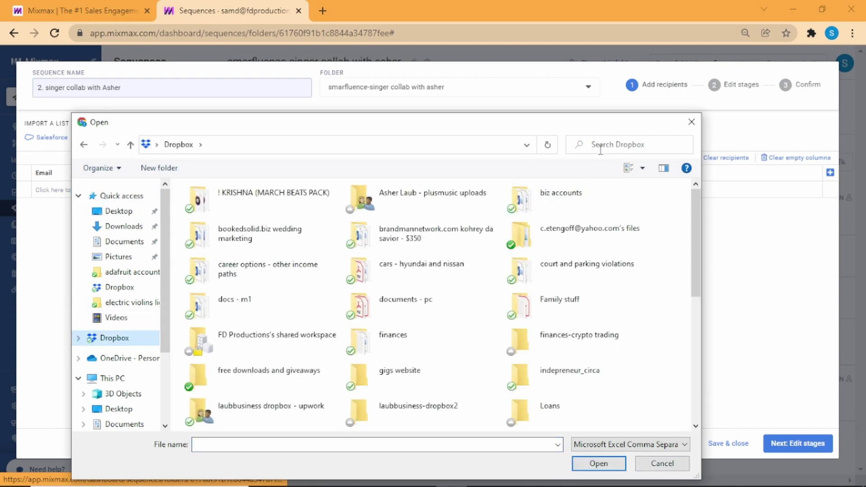
pyautogui.click(661, 464)
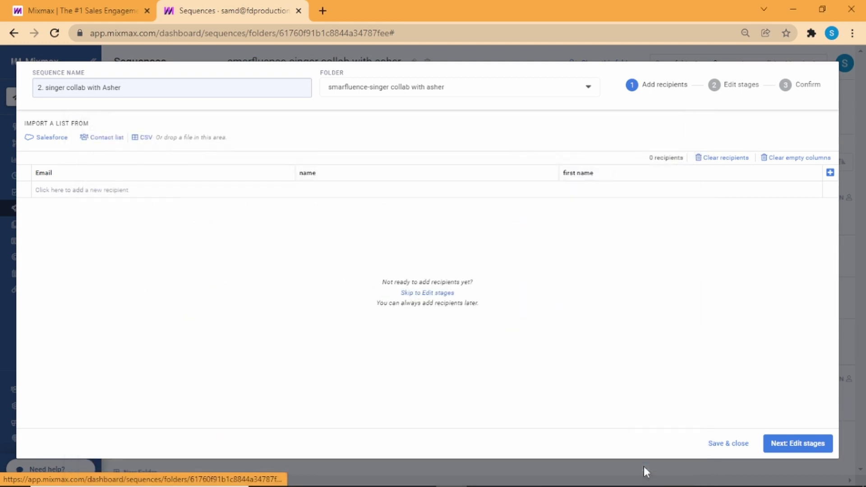
# - Import the "smartfluence-singer collab with Asher" contact list as recipients, keeping all preselected fields
pyautogui.click(111, 144)
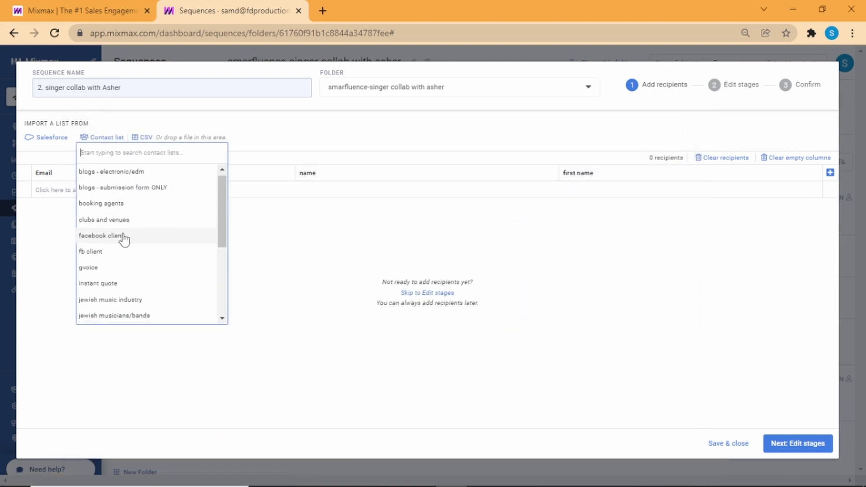
pyautogui.scroll(-5, 124, 240)
pyautogui.scroll(4, 124, 240)
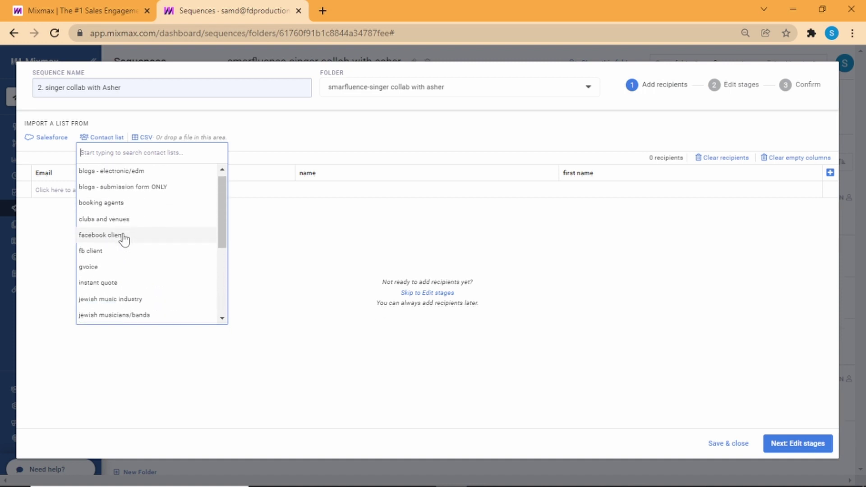
pyautogui.scroll(-4, 123, 240)
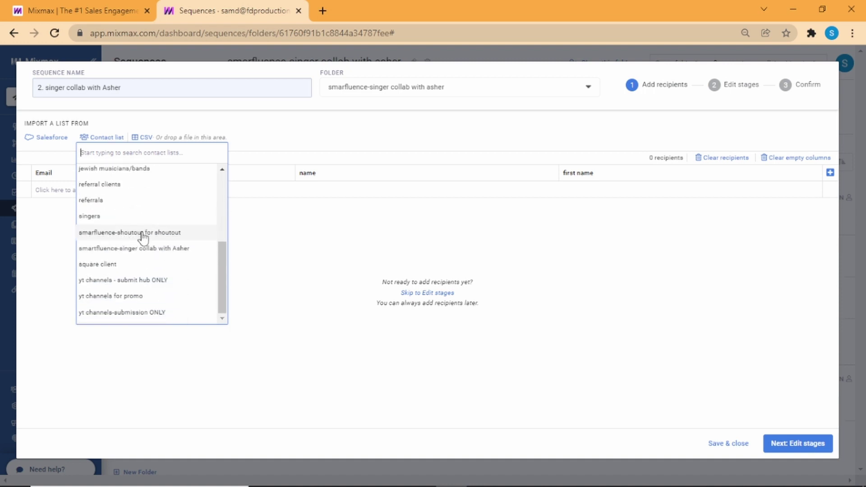
pyautogui.click(139, 249)
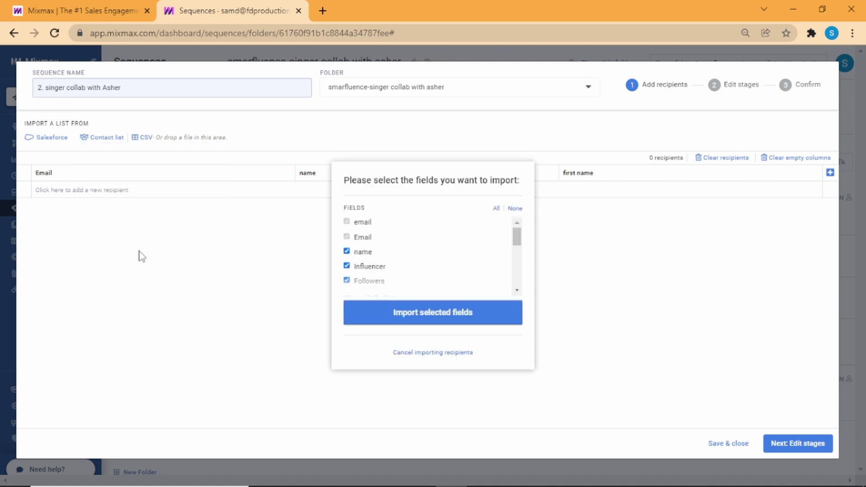
pyautogui.scroll(-3, 415, 240)
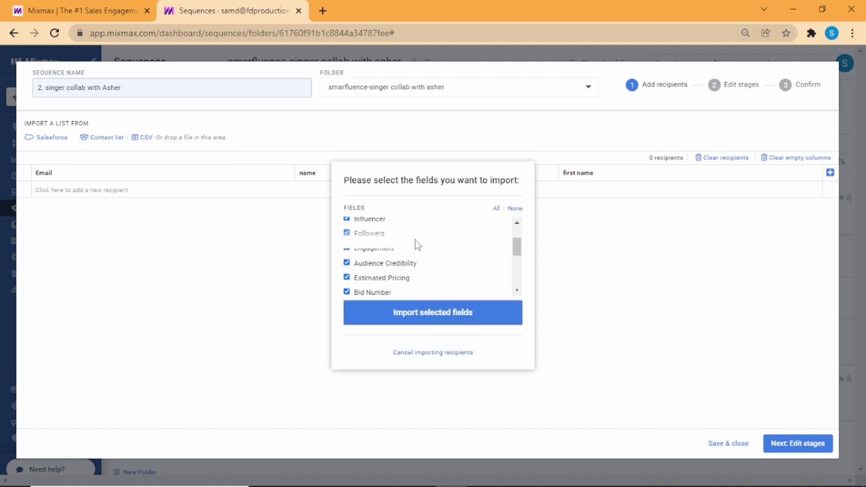
pyautogui.scroll(-5, 433, 257)
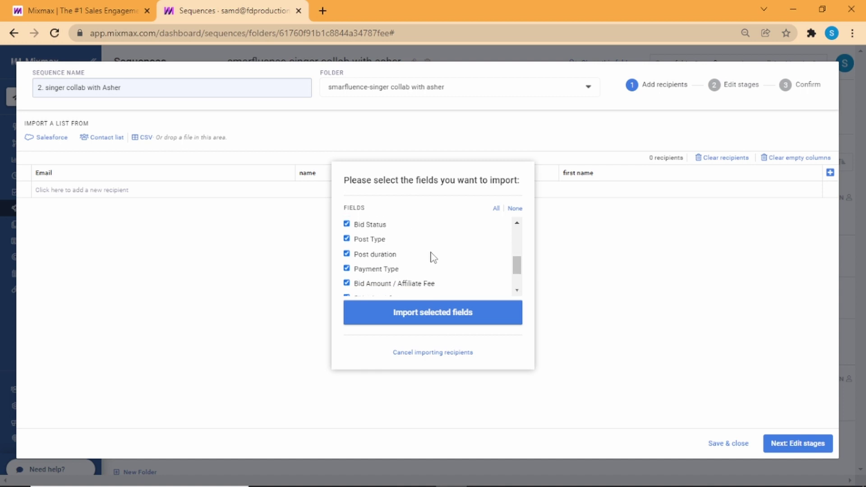
pyautogui.click(428, 316)
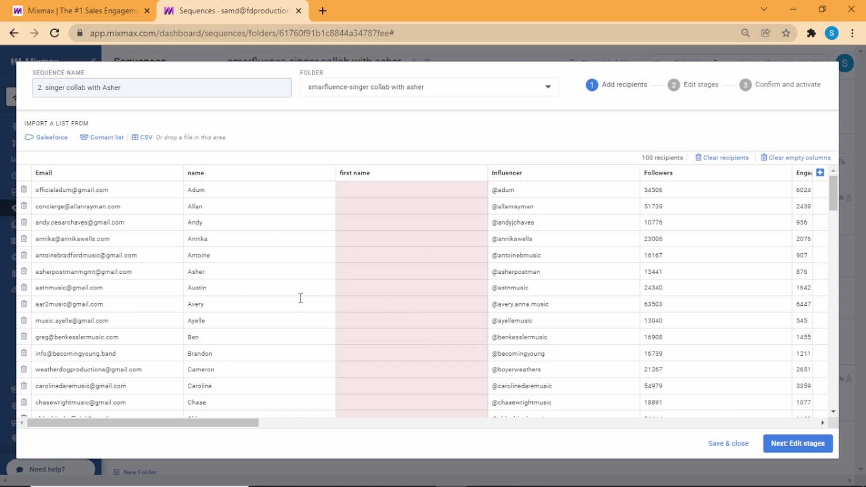
# - Look through the imported recipients' rows and columns, including names, followers, engagement, audience credibility and estimated pricing
pyautogui.scroll(-3, 300, 298)
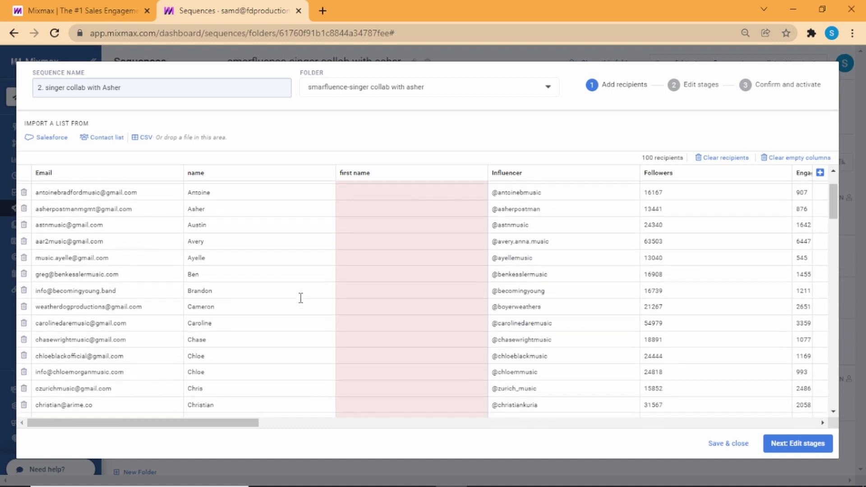
pyautogui.scroll(-3, 301, 298)
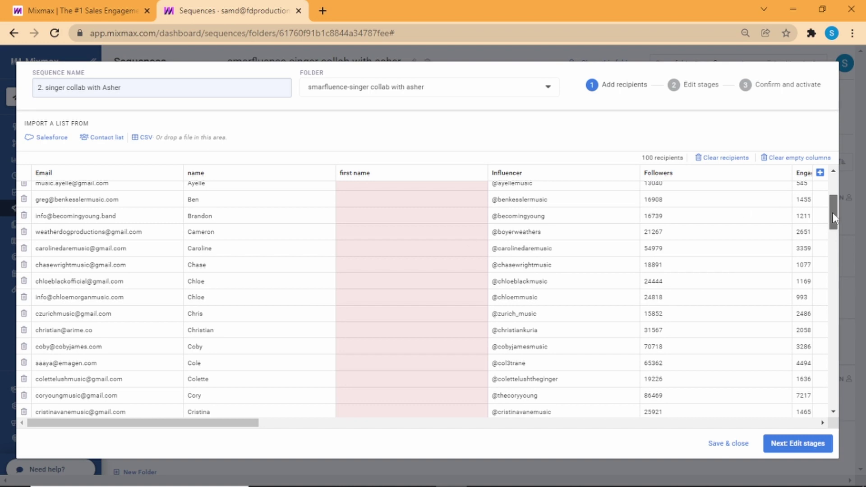
pyautogui.moveTo(832, 212); pyautogui.dragTo(836, 403)
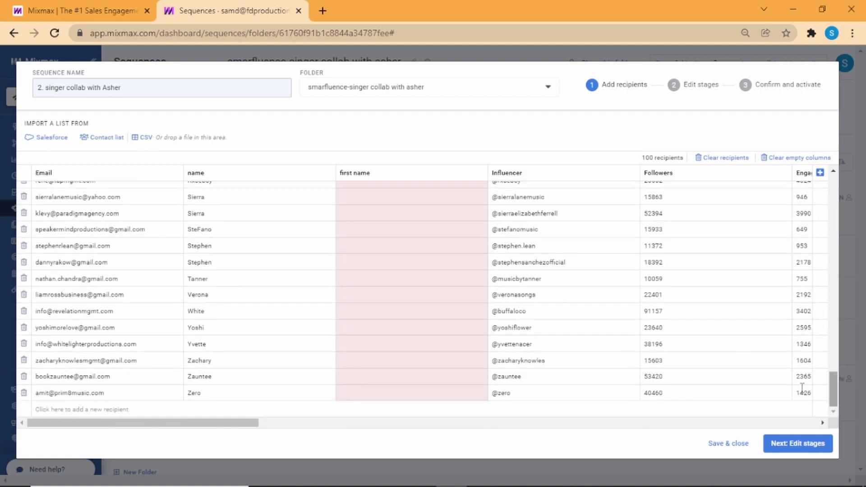
pyautogui.hscroll(10, 740, 343)
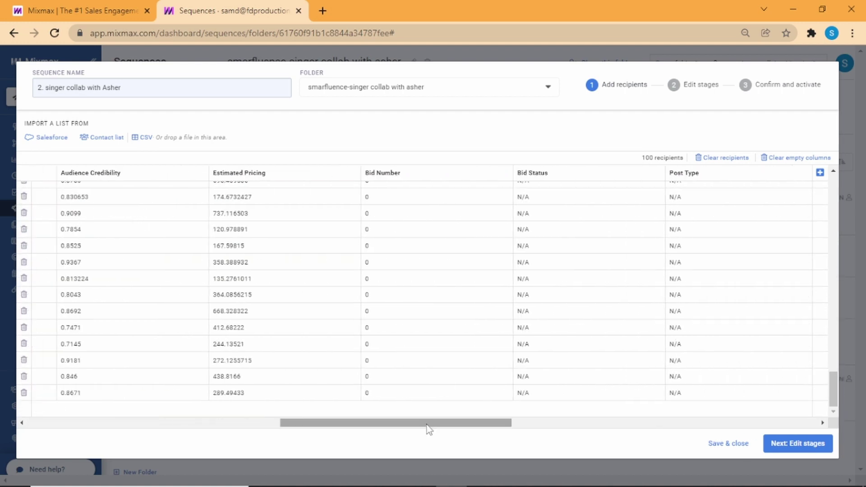
pyautogui.moveTo(427, 424); pyautogui.dragTo(404, 378)
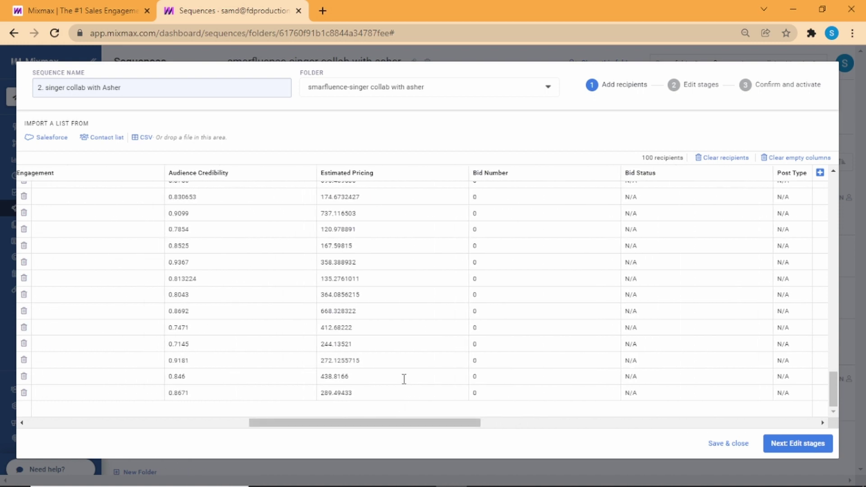
pyautogui.scroll(1, 424, 343)
pyautogui.scroll(2, 424, 343)
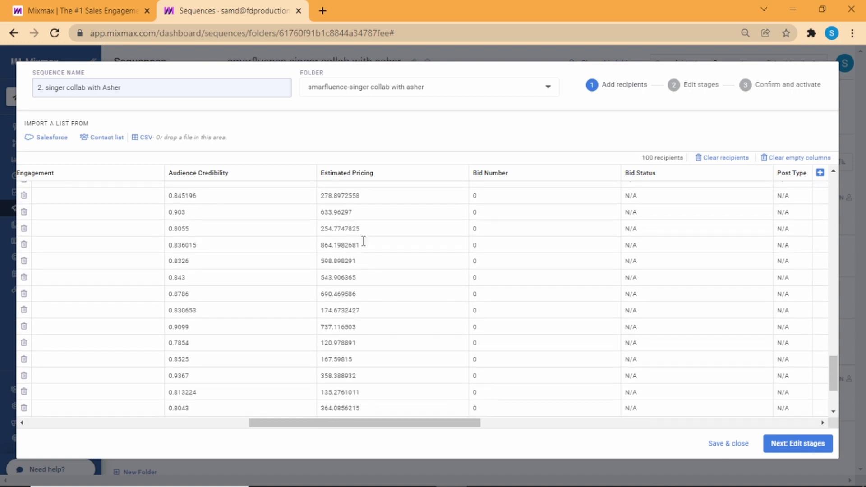
pyautogui.moveTo(336, 423); pyautogui.dragTo(303, 427)
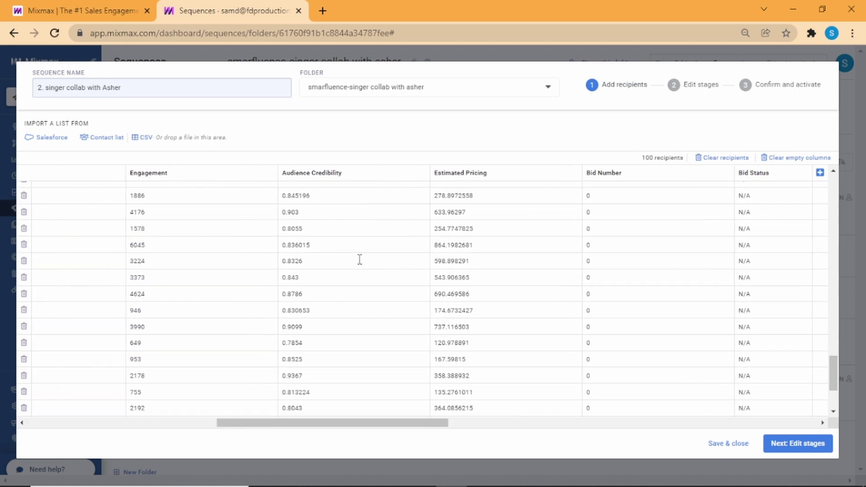
pyautogui.scroll(4, 359, 259)
pyautogui.scroll(4, 359, 260)
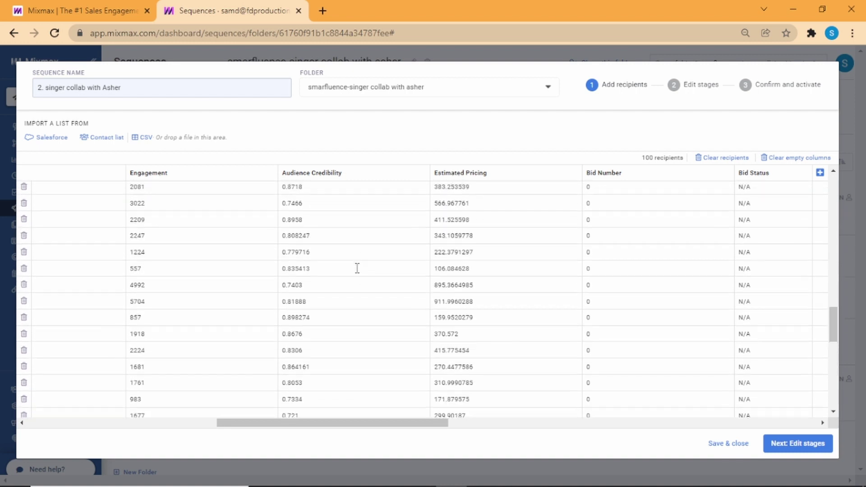
pyautogui.moveTo(316, 426); pyautogui.dragTo(235, 424)
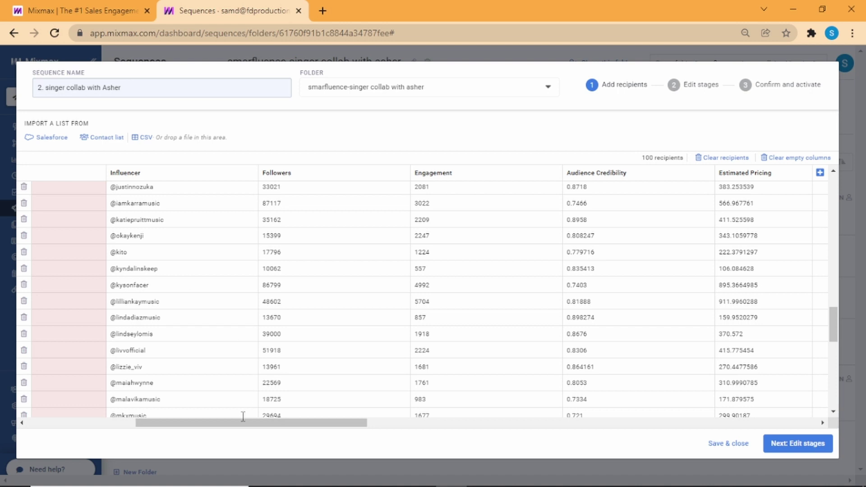
pyautogui.moveTo(233, 423); pyautogui.dragTo(117, 423)
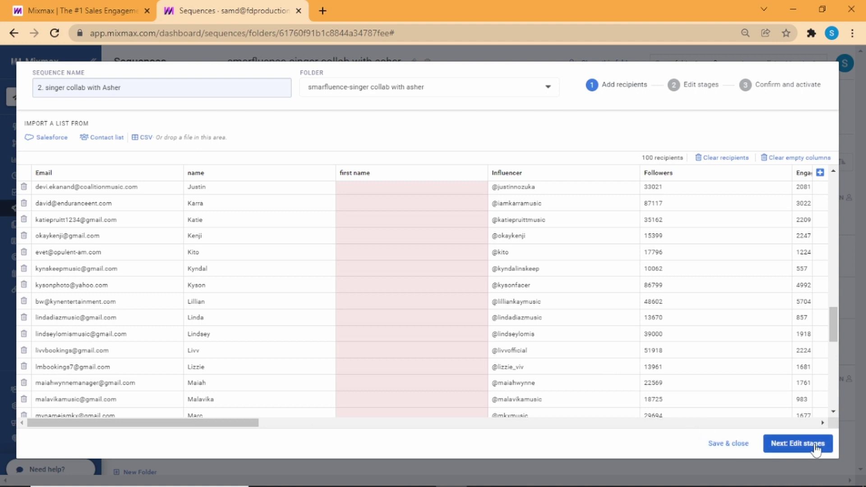
# - Continue to stage editing with the imported recipients, and save and close the sequence
pyautogui.click(776, 445)
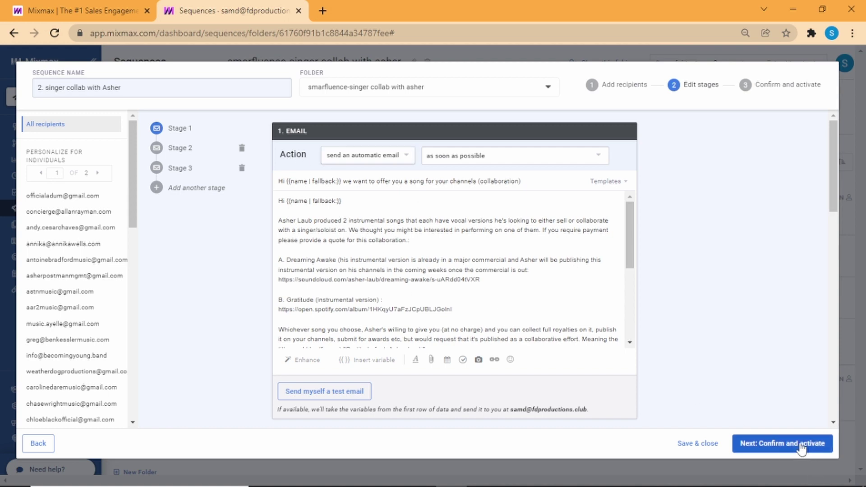
pyautogui.click(701, 444)
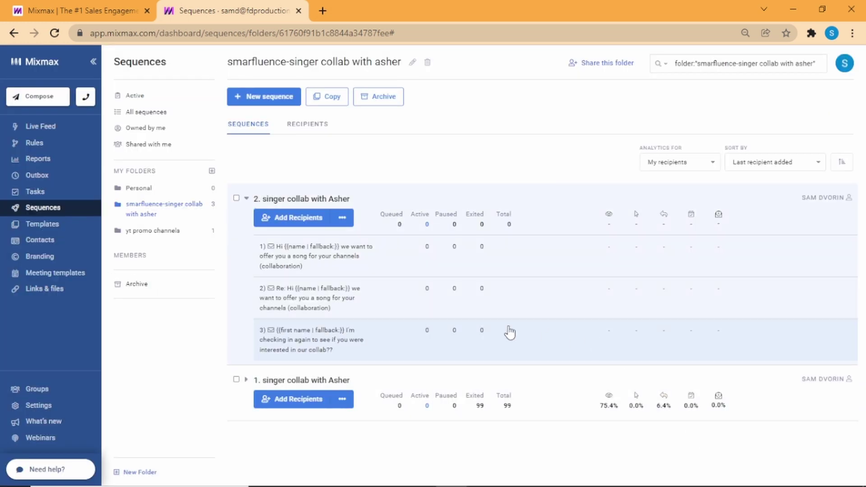
# - Open the "2. singer collab with Asher" sequence and review its email stages through Stage 3
pyautogui.click(326, 199)
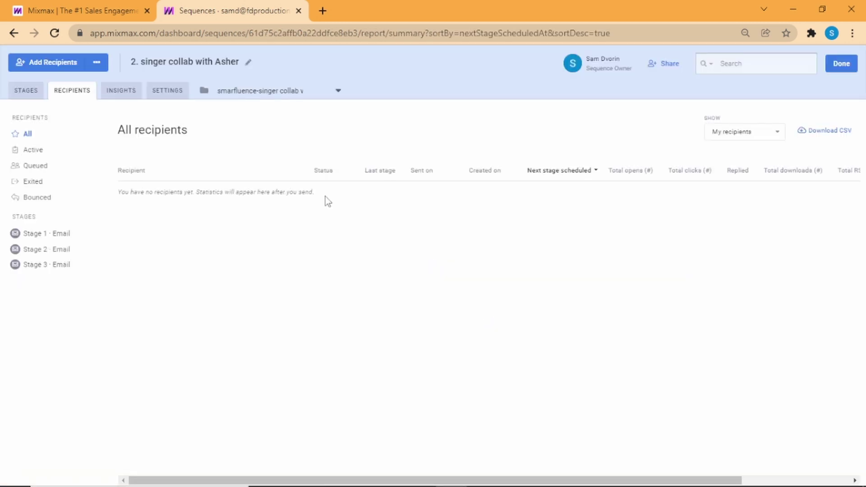
pyautogui.click(32, 91)
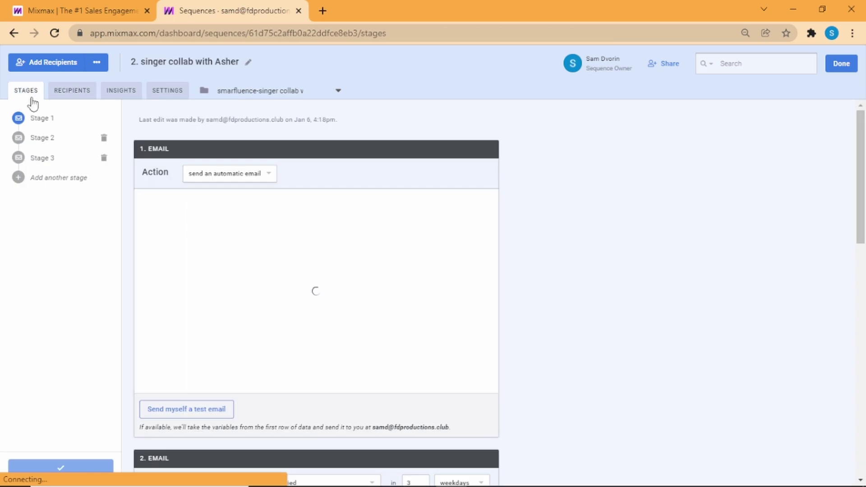
pyautogui.click(40, 138)
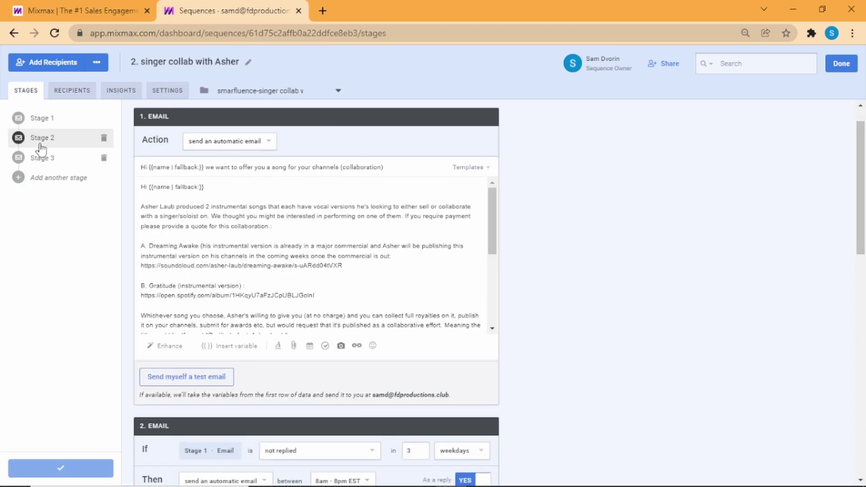
pyautogui.click(42, 158)
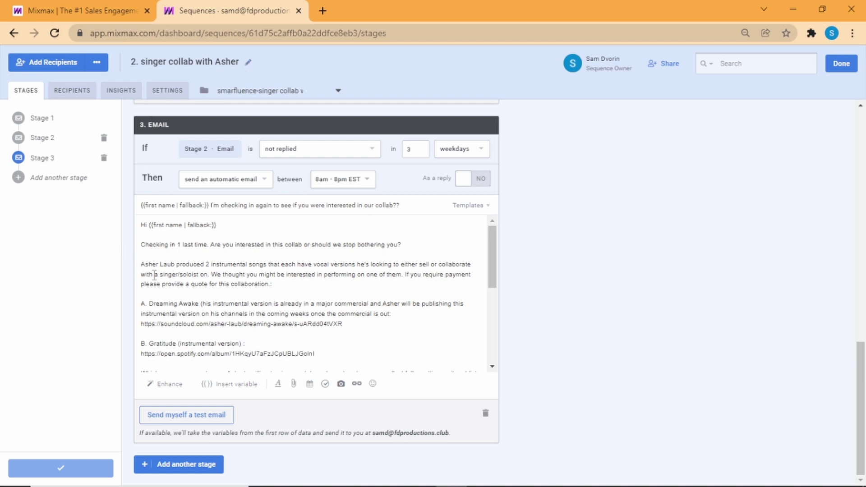
# - Check the sequence's recipient report with the filter on All recipients, and return it to My recipients
pyautogui.click(76, 90)
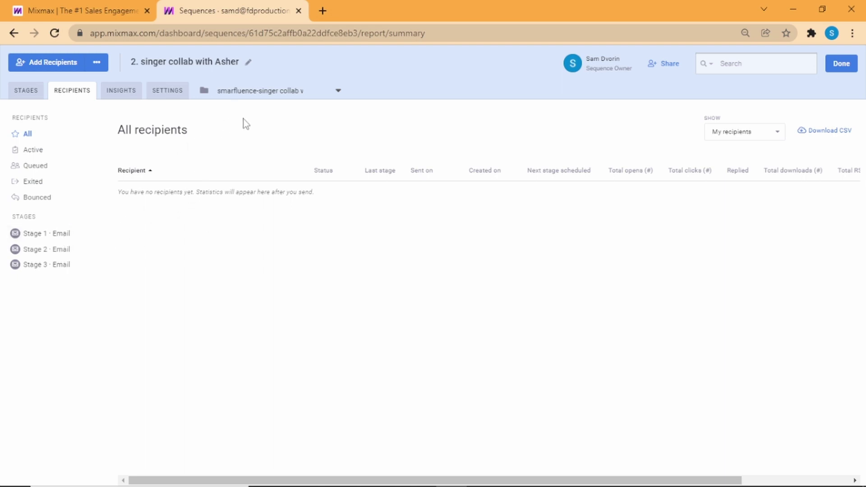
pyautogui.click(766, 133)
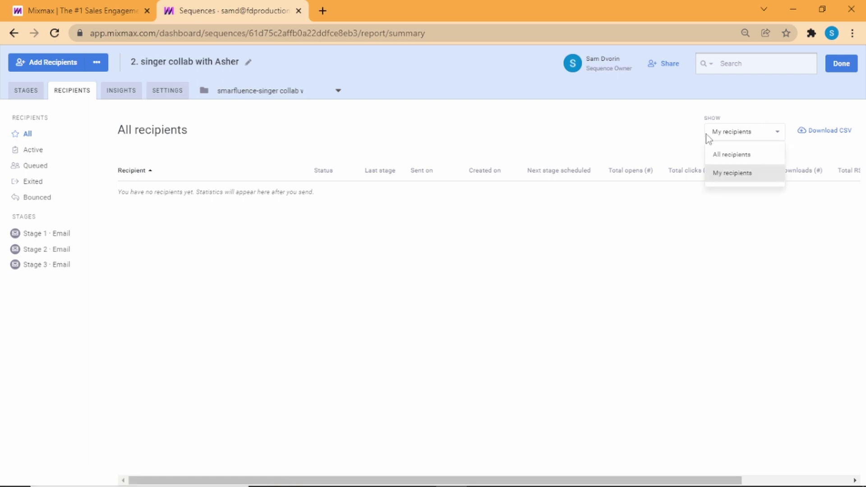
pyautogui.click(733, 154)
pyautogui.click(747, 136)
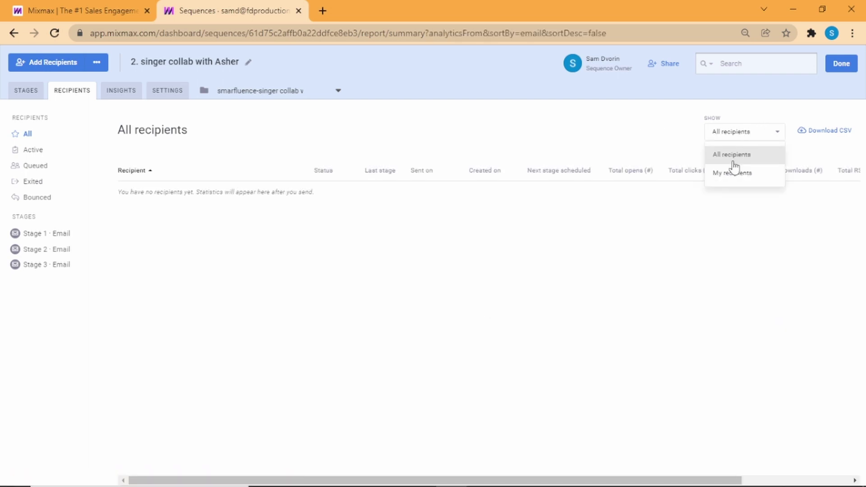
pyautogui.click(731, 174)
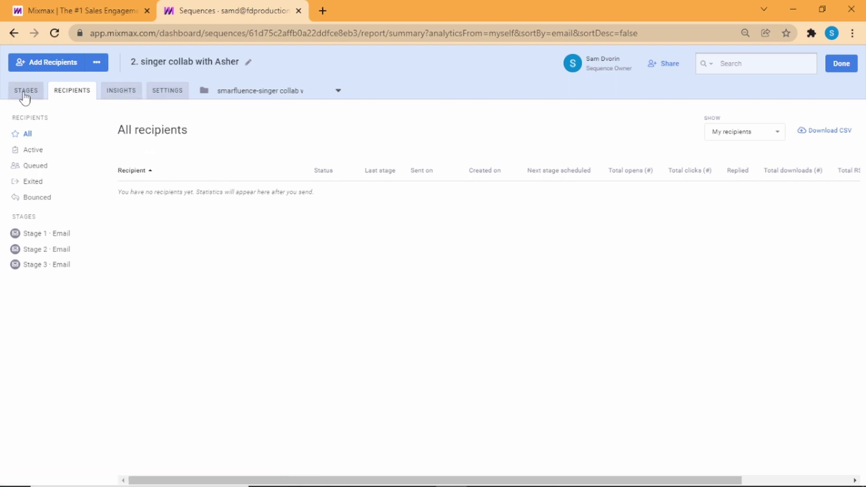
# - Reopen the sequence's recipient form, continue past the stages with the existing settings, and request activation of the recipients
pyautogui.click(97, 62)
pyautogui.click(66, 65)
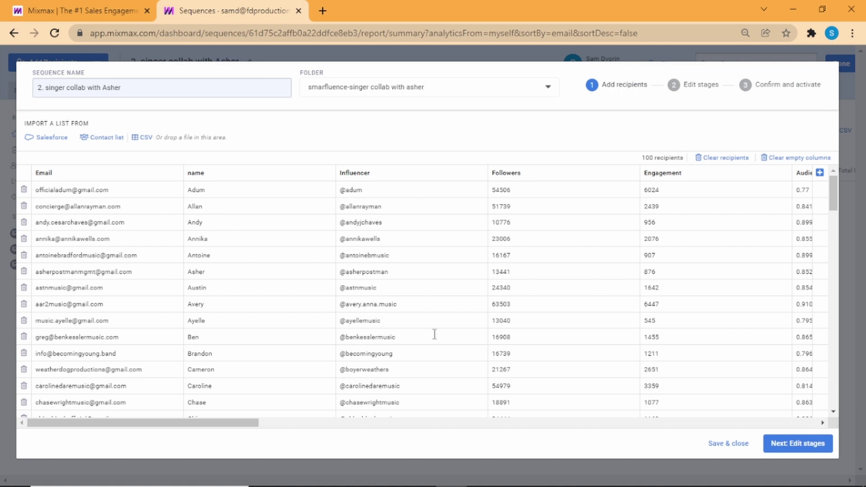
pyautogui.click(801, 444)
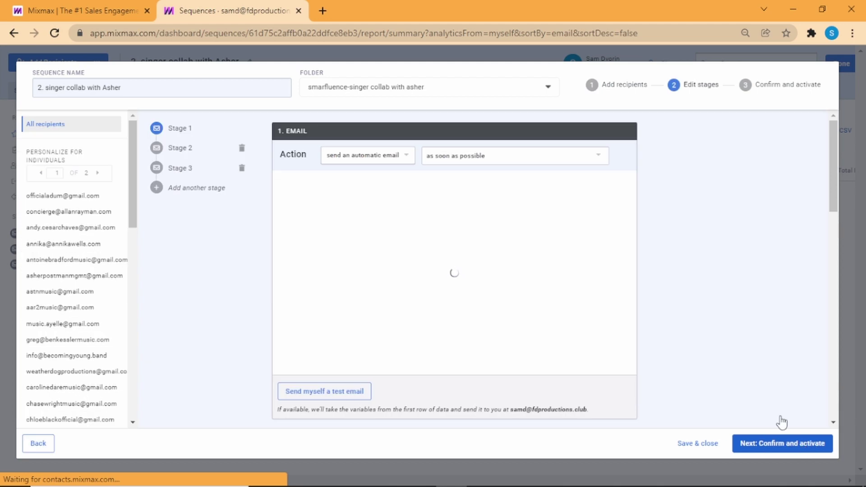
pyautogui.click(789, 446)
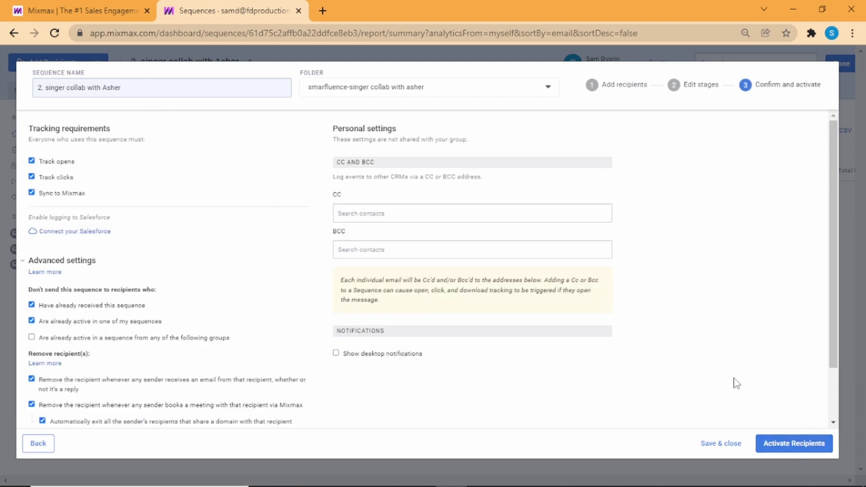
pyautogui.click(784, 448)
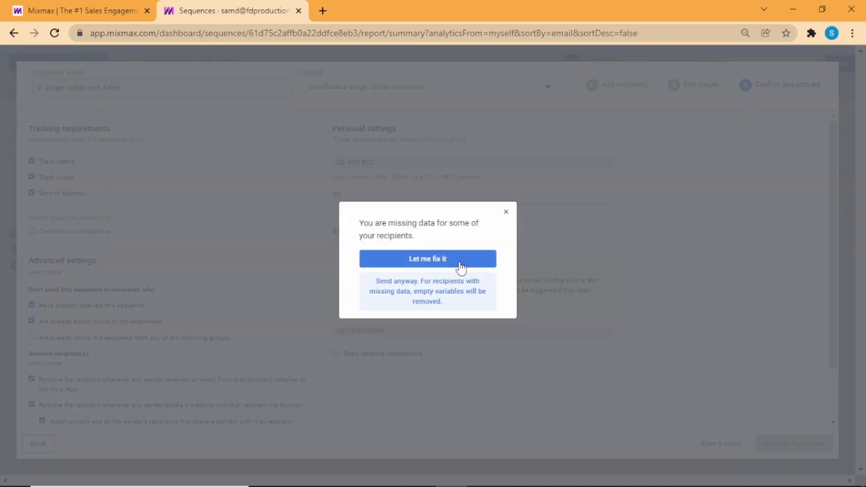